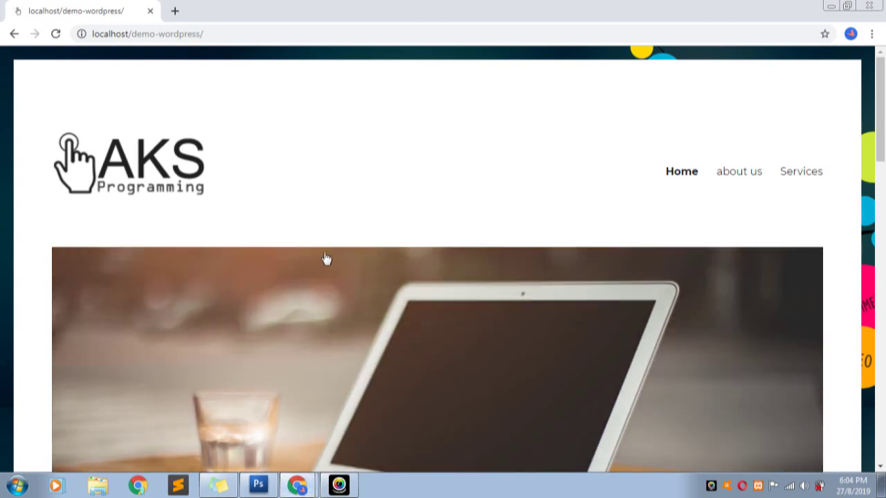
# Examine the published home page, the services list in the Services page editor and the Web Designing & Development page
pyautogui.scroll(-2, 332, 277)
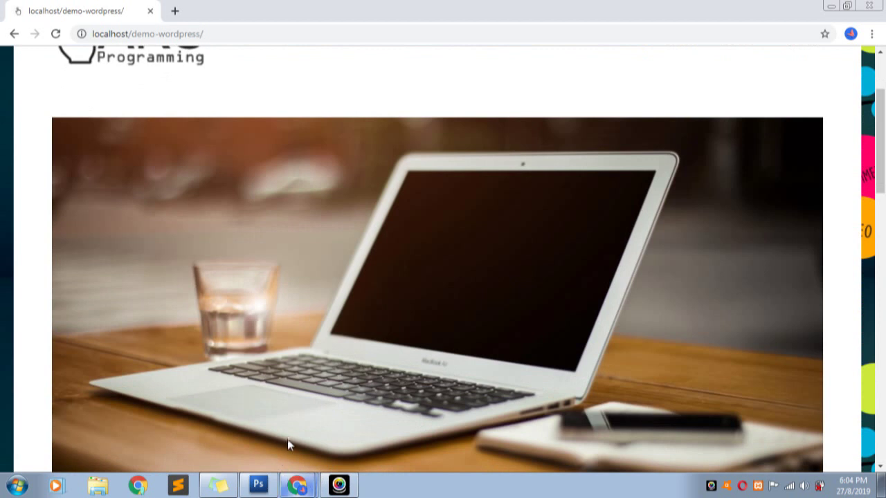
pyautogui.hotkey('alt', 'Tab')
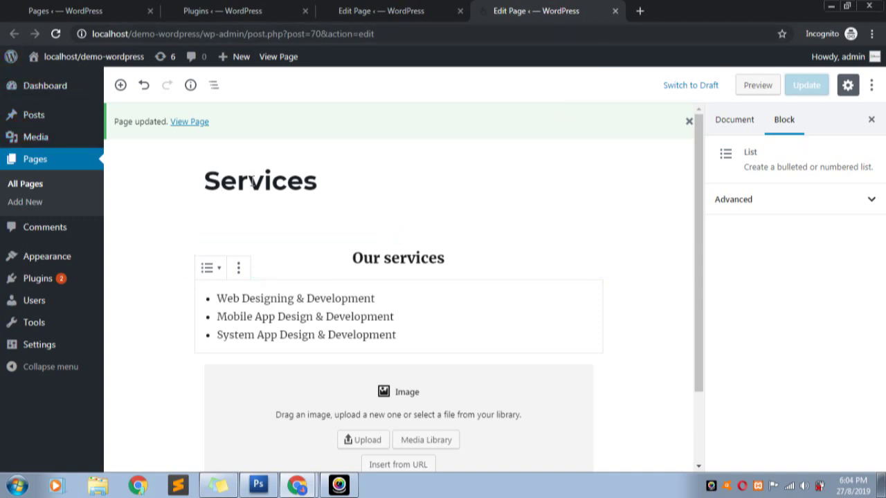
pyautogui.moveTo(336, 184); pyautogui.dragTo(203, 180)
pyautogui.click(394, 194)
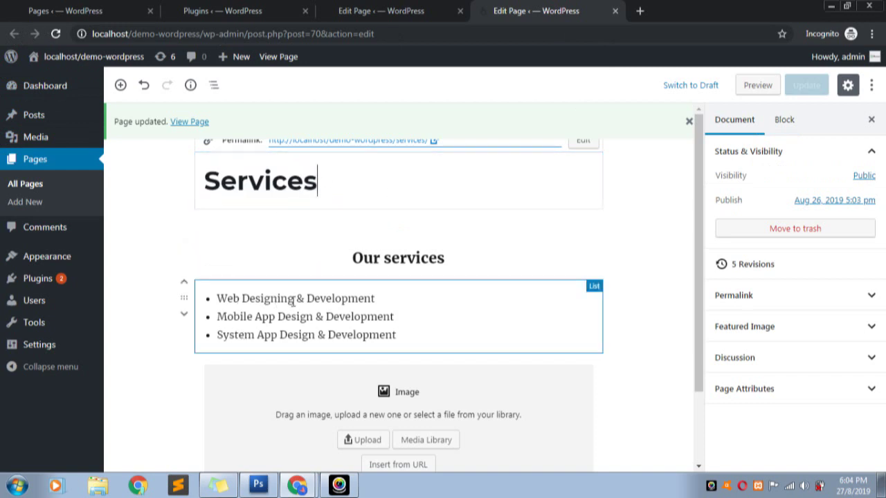
pyautogui.click(235, 315)
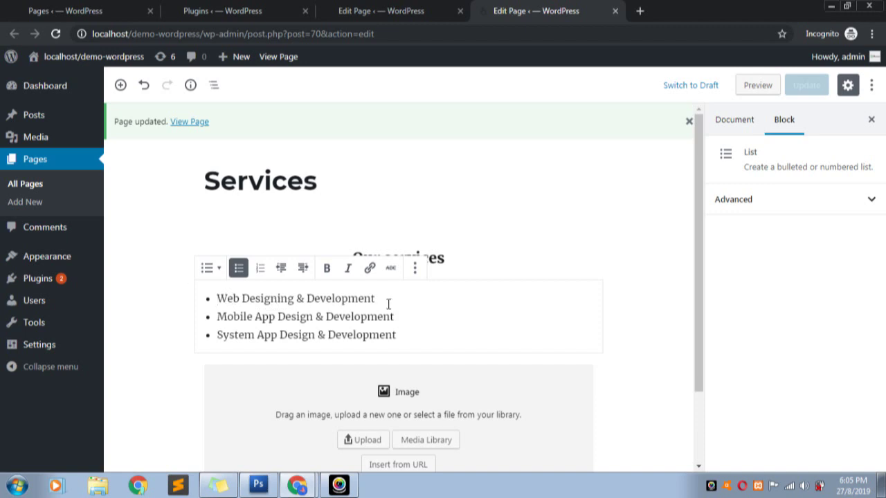
pyautogui.click(376, 12)
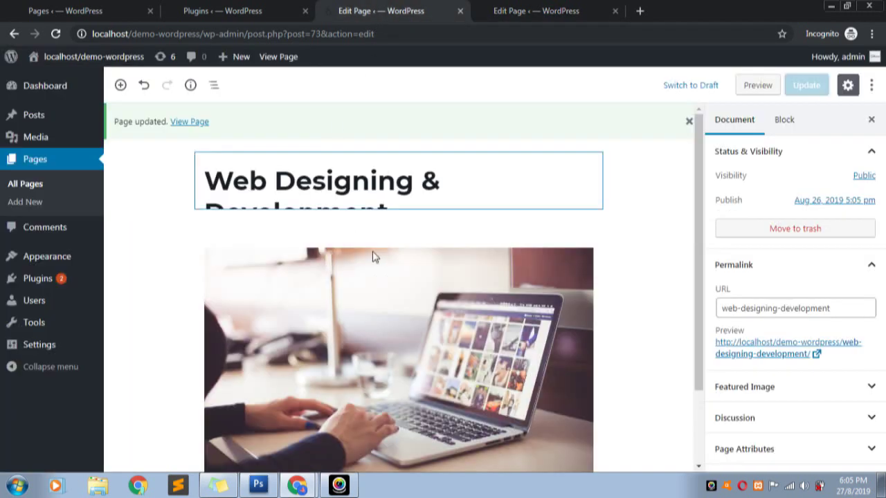
pyautogui.scroll(-1, 299, 192)
pyautogui.click(392, 214)
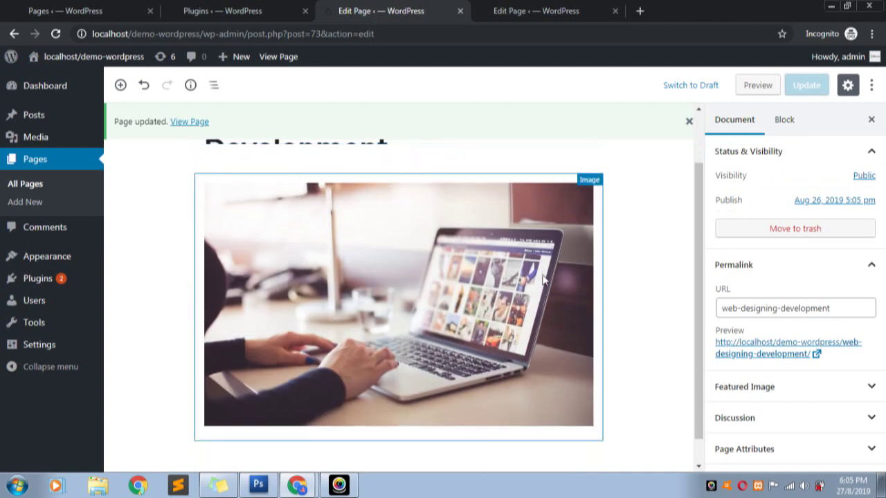
pyautogui.scroll(1, 483, 447)
pyautogui.click(534, 10)
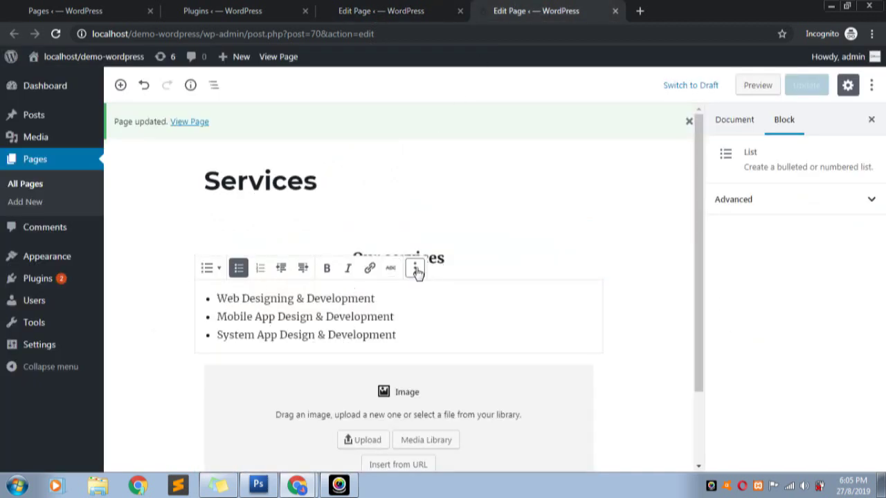
# Edit the services list as HTML, adding <a href=""> before Web Designing and </a> after the Mobile App Design & Development text
pyautogui.click(415, 269)
pyautogui.click(451, 397)
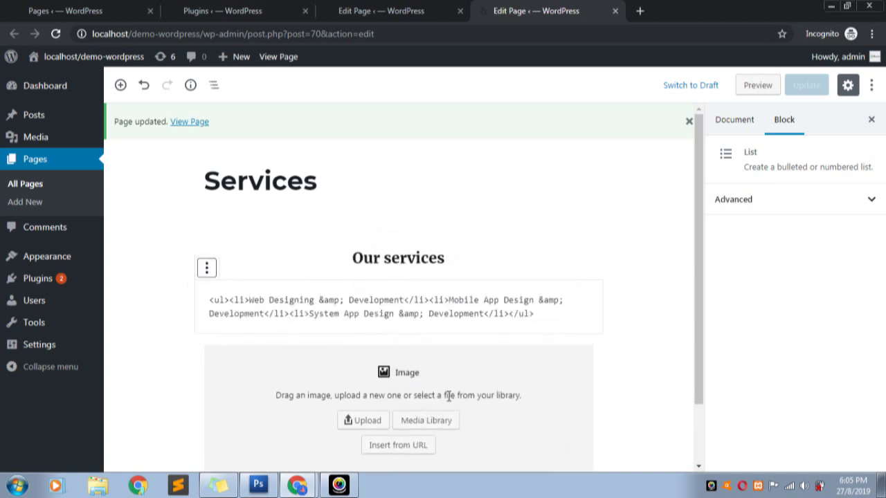
pyautogui.click(253, 300)
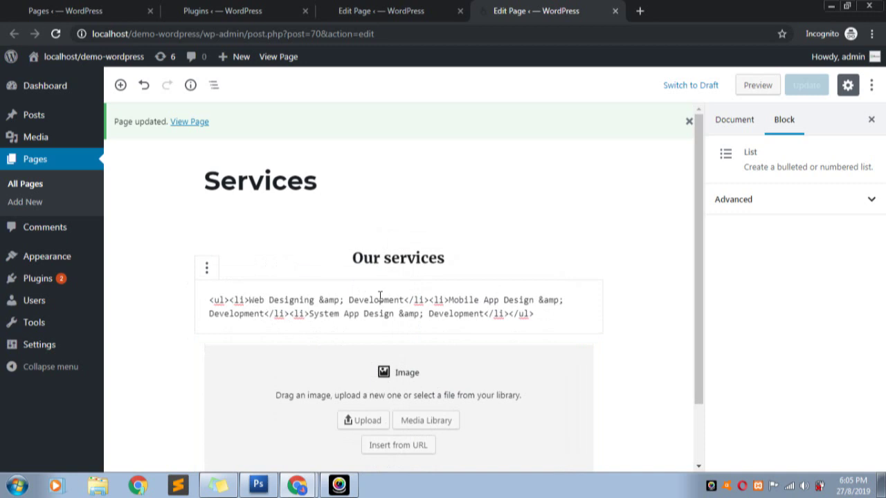
pyautogui.write('<a')
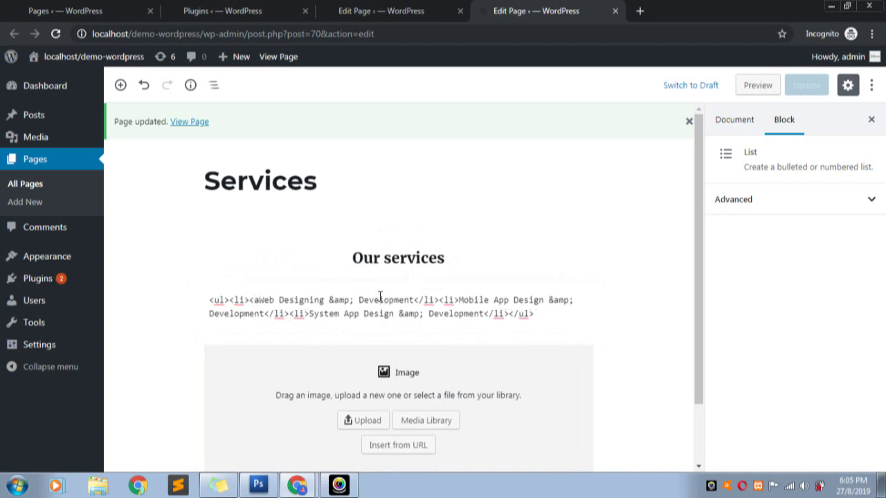
pyautogui.write(' href=')
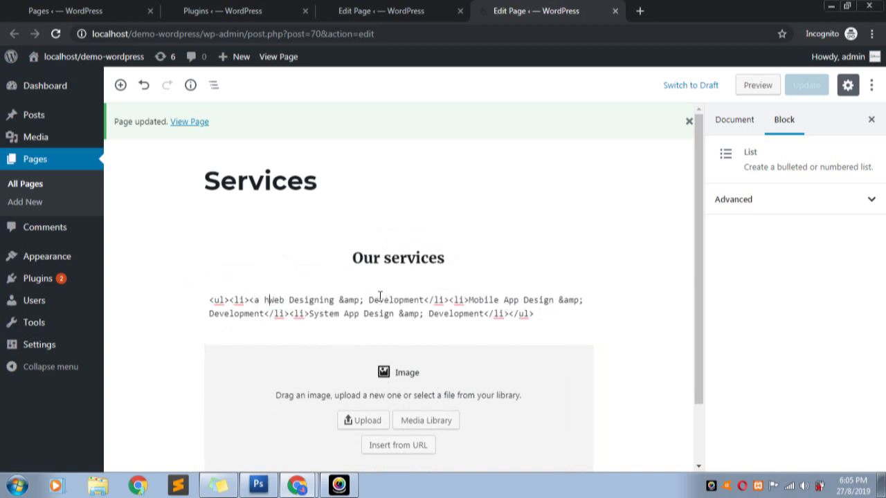
pyautogui.write('"')
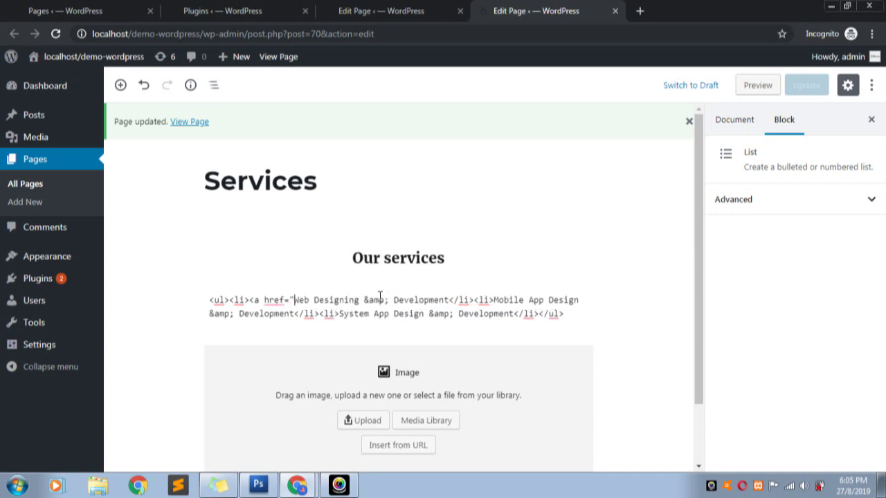
pyautogui.write('">')
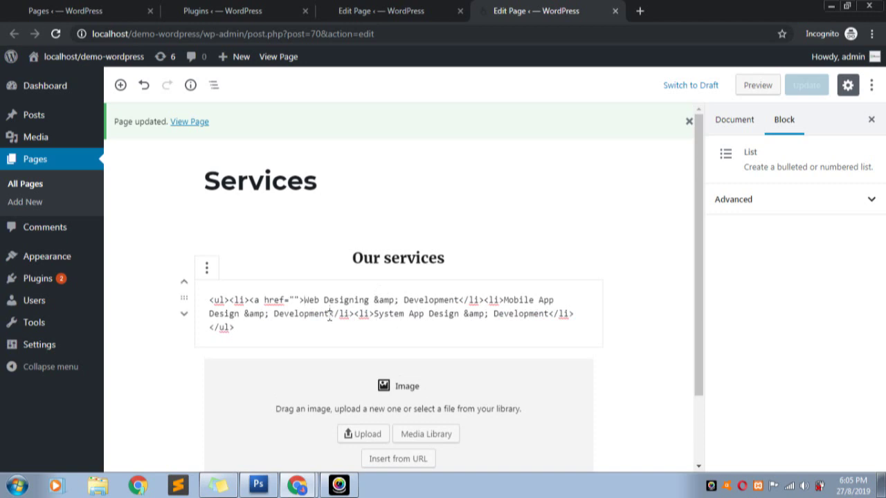
pyautogui.write('</a>')
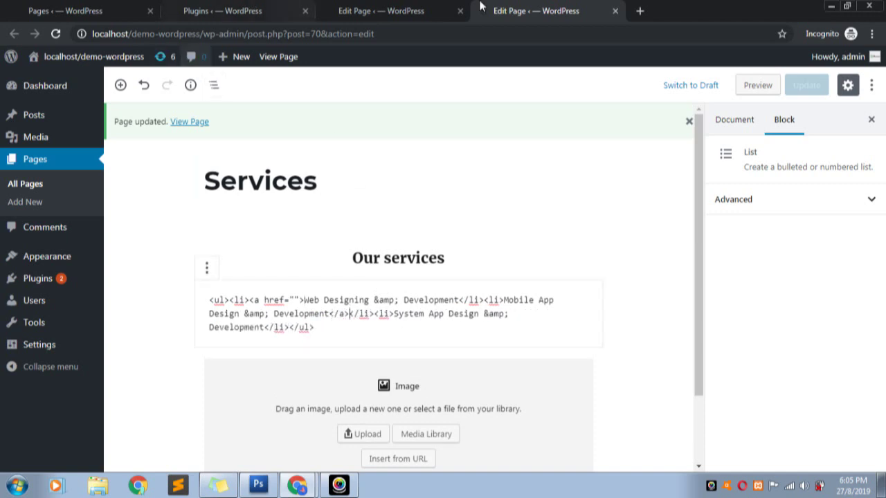
# Copy the permalink of the Web Designing & Development page and return to the Services page editor
pyautogui.click(386, 7)
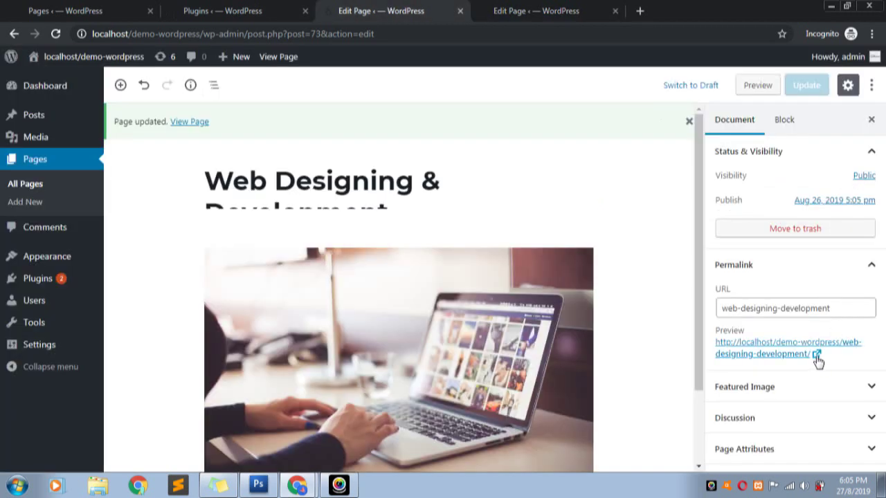
pyautogui.moveTo(810, 354); pyautogui.dragTo(716, 342)
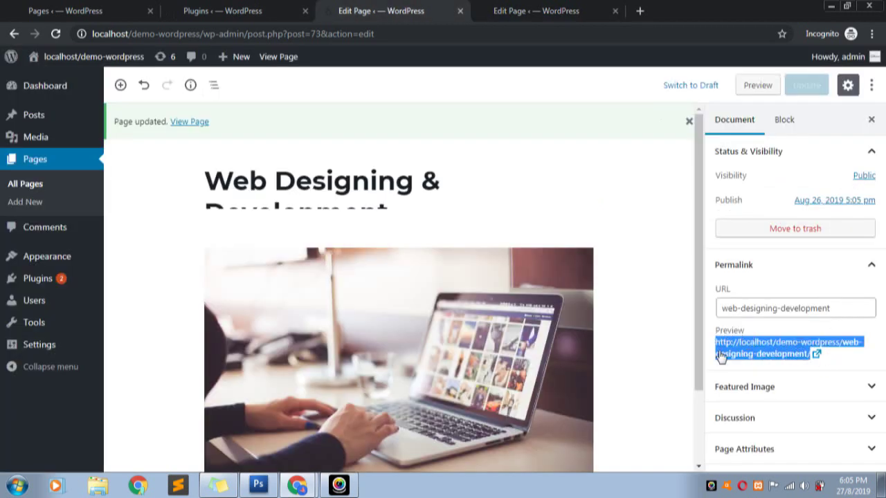
pyautogui.click(534, 10)
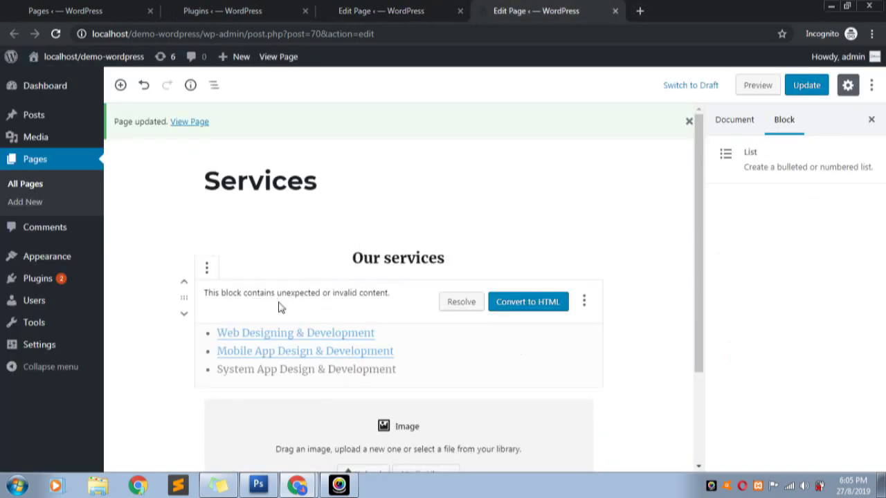
# Convert the services list block with invalid content to a custom HTML block
pyautogui.click(210, 273)
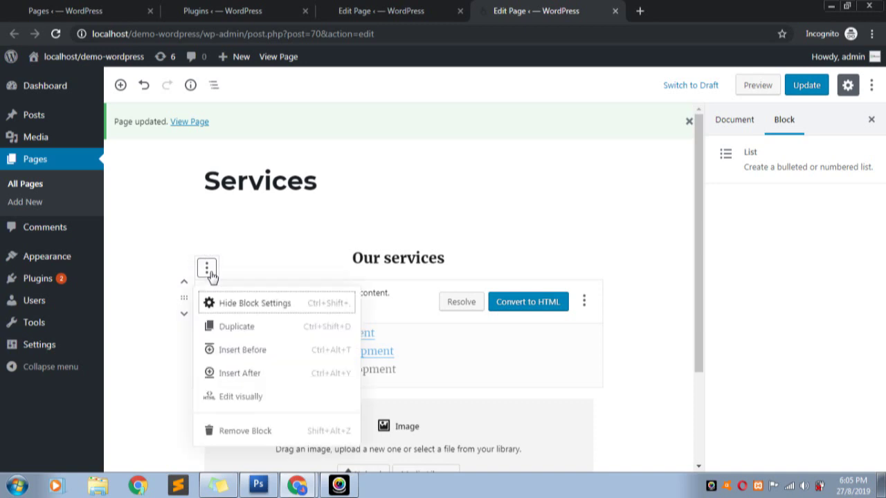
pyautogui.click(239, 395)
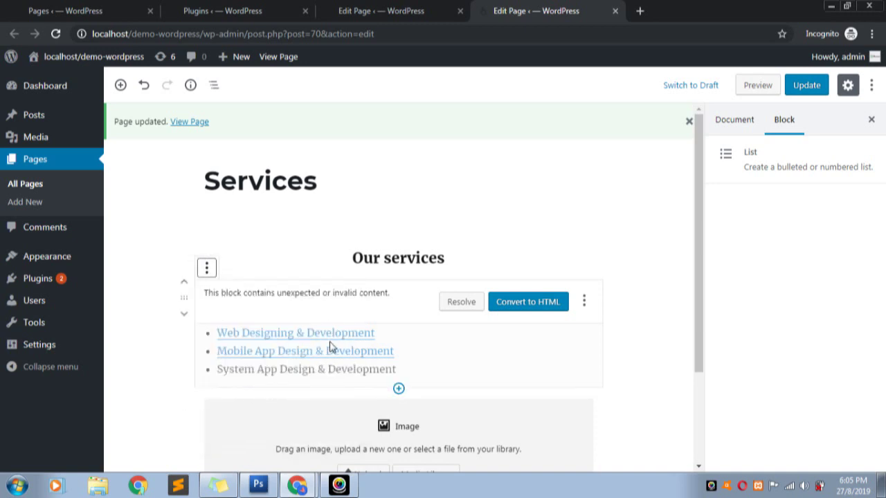
pyautogui.scroll(-2, 330, 348)
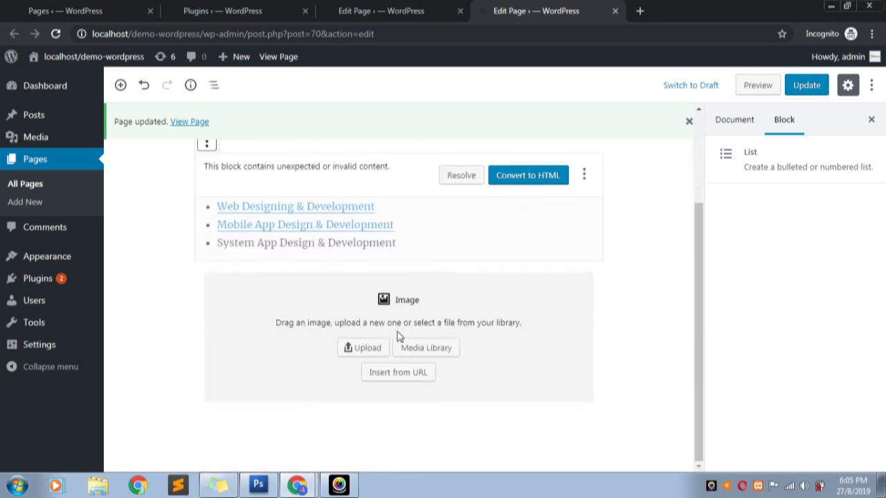
pyautogui.rightClick(321, 209)
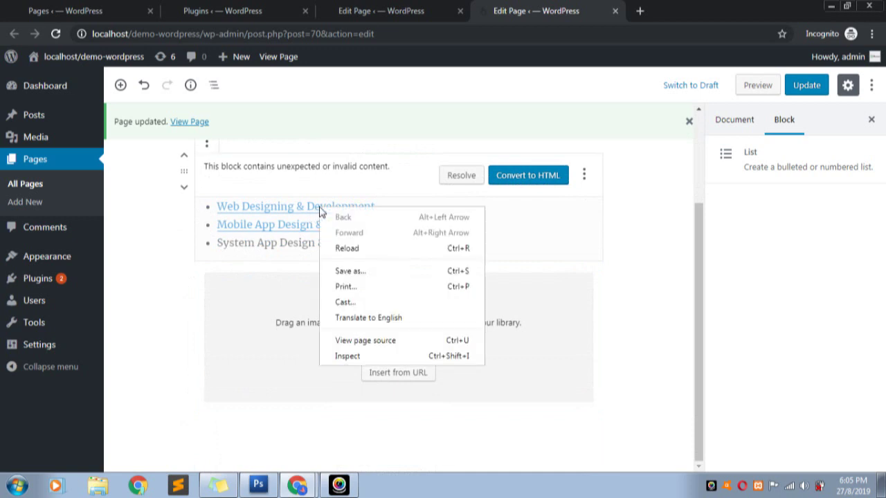
pyautogui.click(530, 182)
pyautogui.click(531, 179)
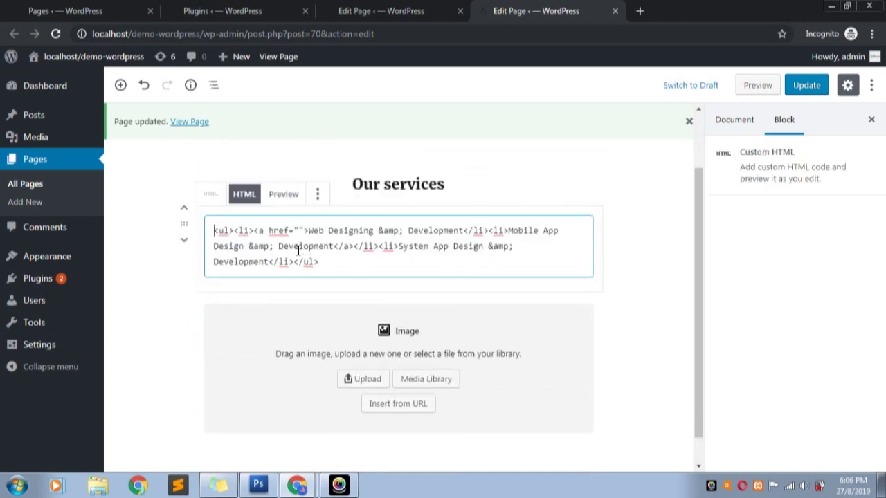
pyautogui.click(299, 231)
pyautogui.write('http://localhost/demo-wordpress/web-designing-development/(opens in a new tab)')
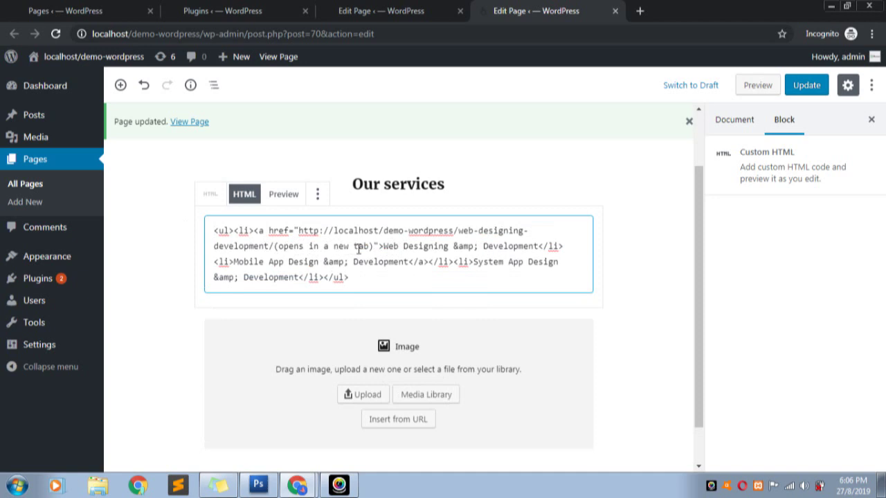
pyautogui.moveTo(375, 246); pyautogui.dragTo(274, 250)
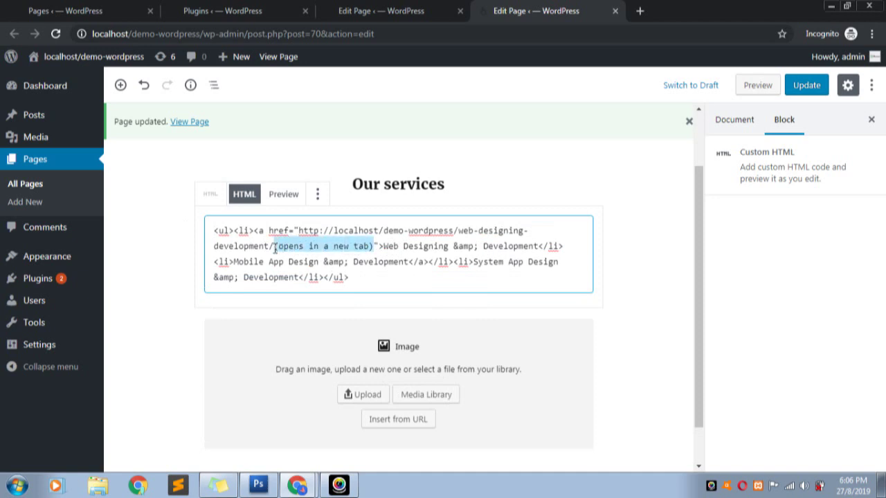
pyautogui.press('BackSpace')
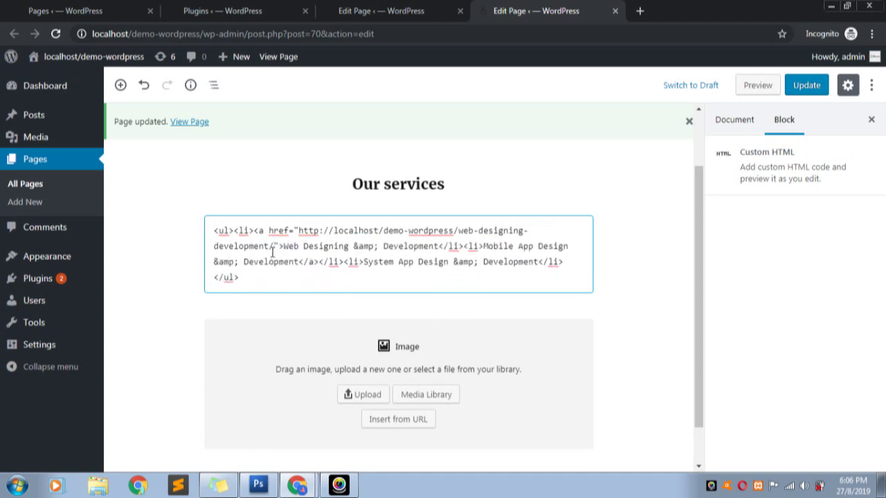
pyautogui.press('BackSpace')
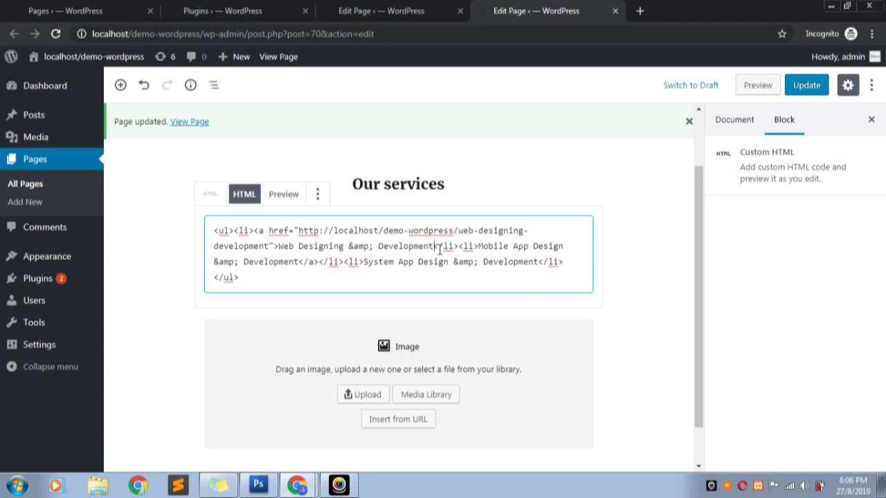
# Move the closing </a> tag to directly after the Web Designing & Development text and update the Services page
pyautogui.write('</a>')
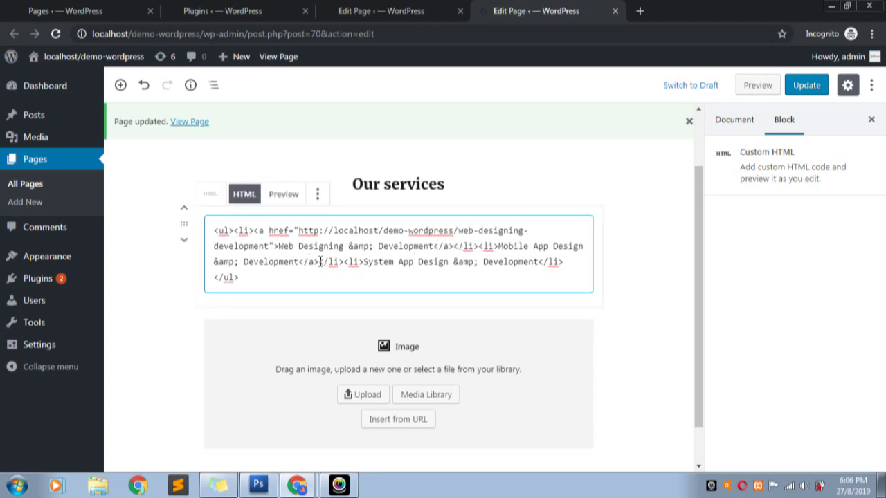
pyautogui.moveTo(318, 262); pyautogui.dragTo(300, 262)
pyautogui.press('BackSpace')
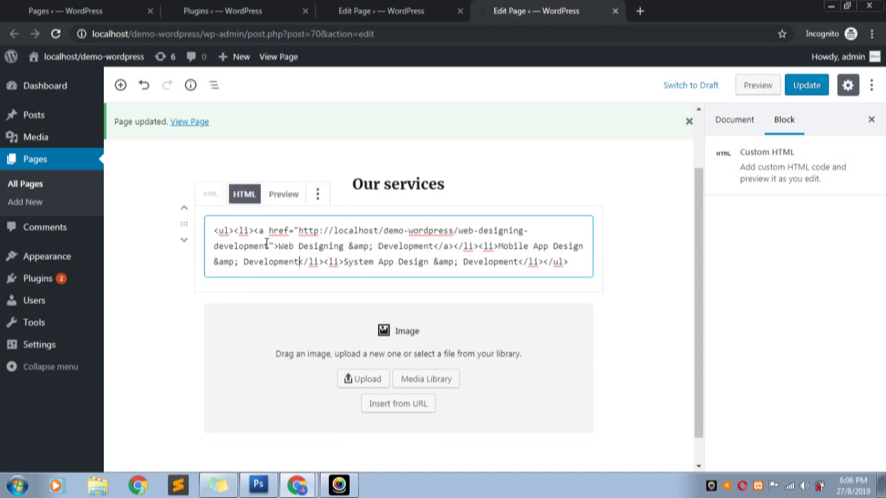
pyautogui.click(800, 86)
pyautogui.hotkey('ctrl', 's')
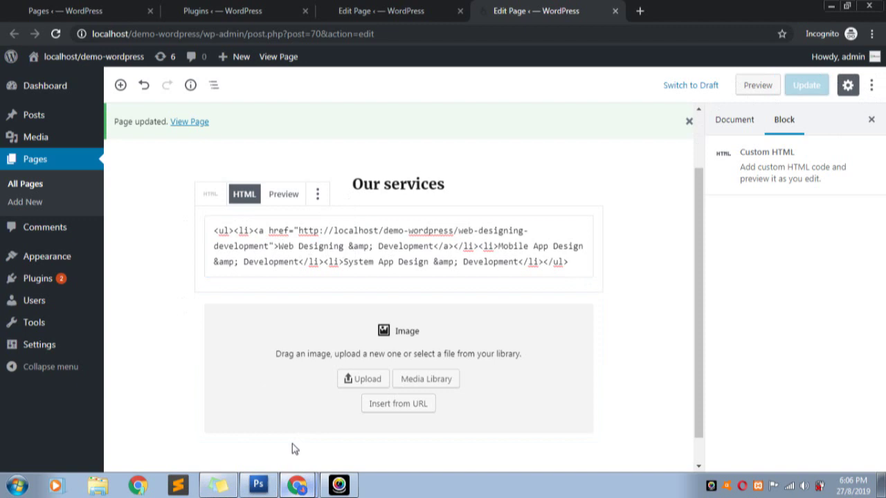
# Reload the published site and follow the Web Designing & Development link on its Services page to check the address
pyautogui.hotkey('alt', 'Tab')
pyautogui.scroll(3, 223, 210)
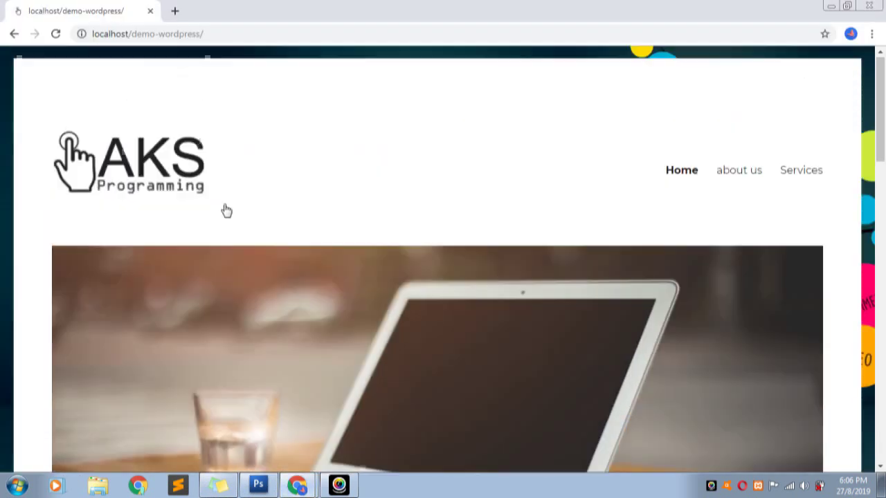
pyautogui.press('F5')
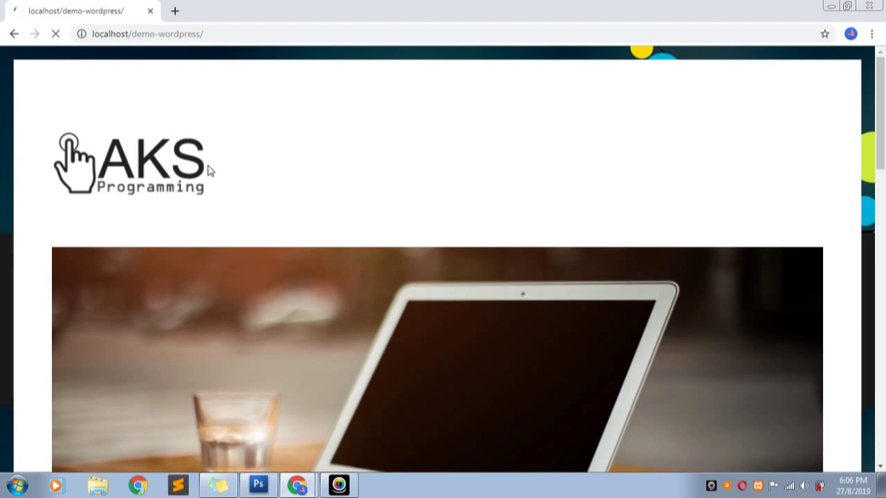
pyautogui.click(800, 178)
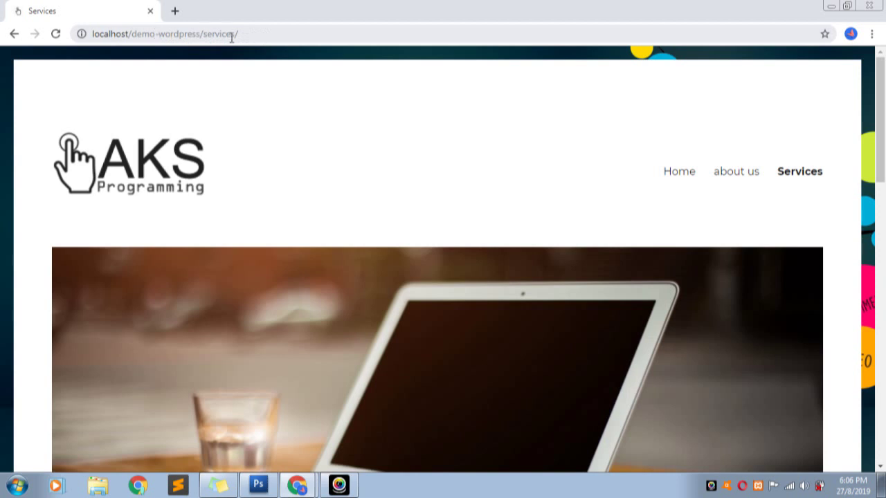
pyautogui.scroll(-10, 276, 176)
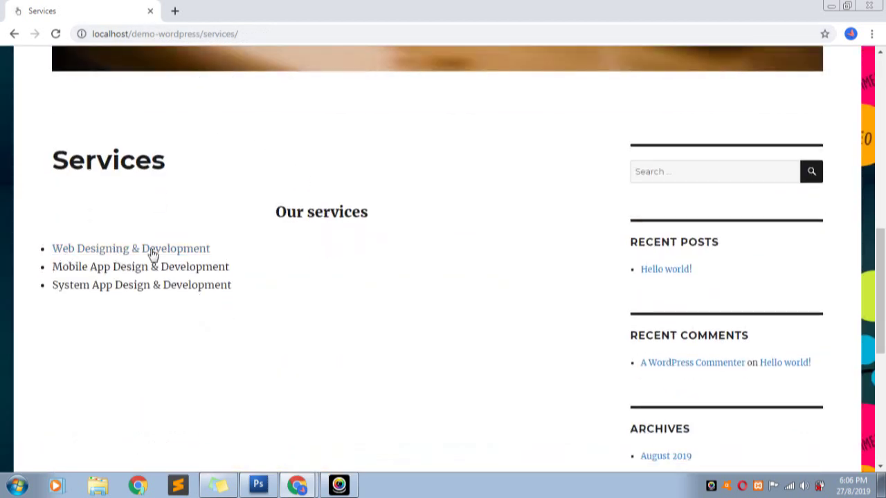
pyautogui.click(135, 251)
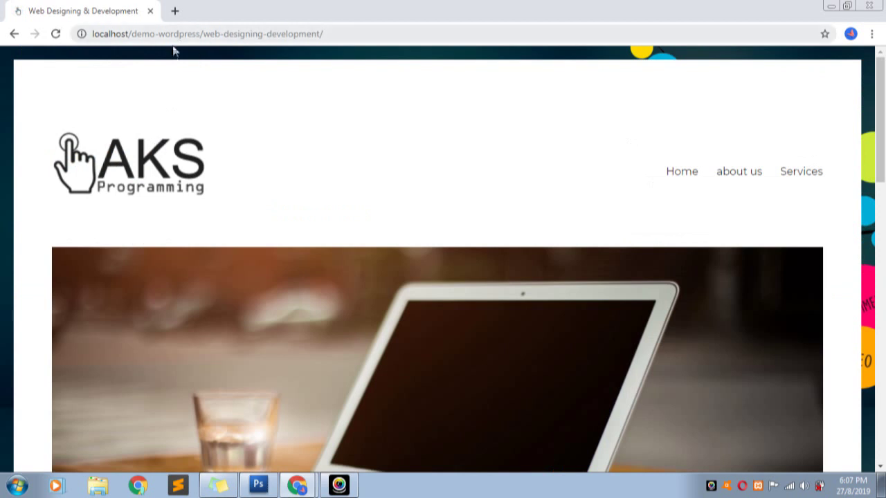
pyautogui.click(138, 37)
pyautogui.click(147, 38)
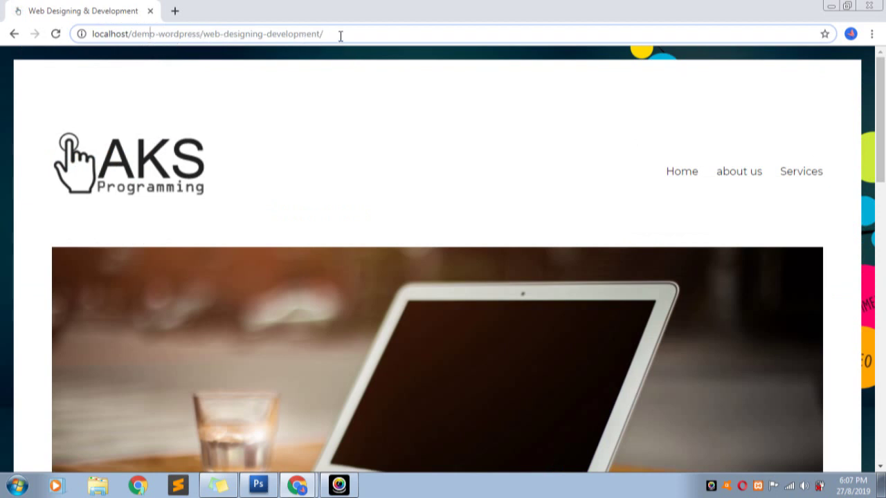
# Review the published Web Designing & Development page and the structure of its address after demo-wordpress
pyautogui.scroll(-10, 253, 185)
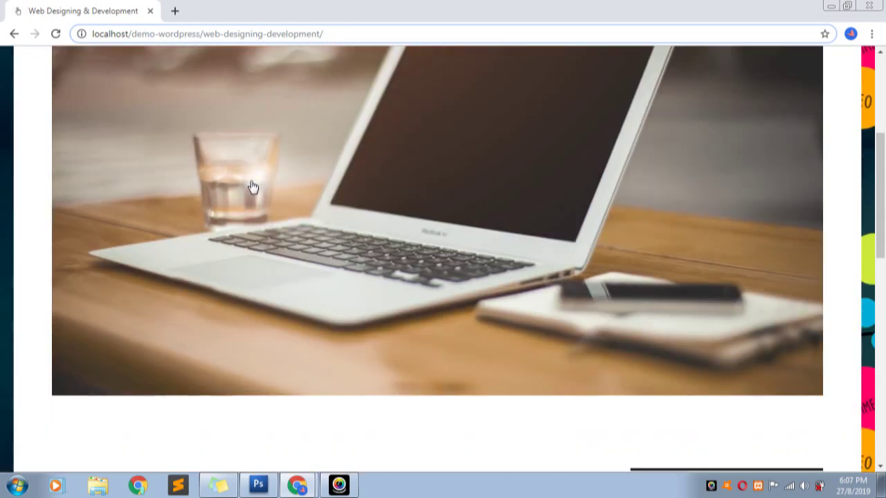
pyautogui.scroll(2, 343, 144)
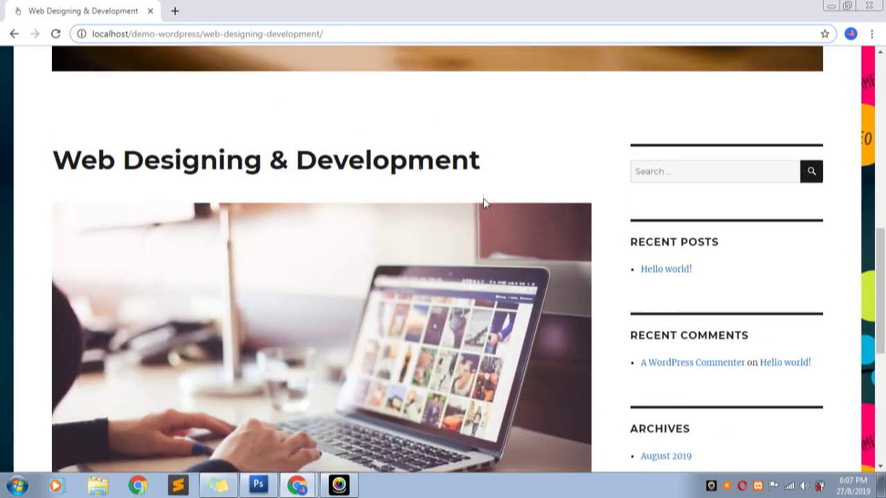
pyautogui.scroll(8, 463, 194)
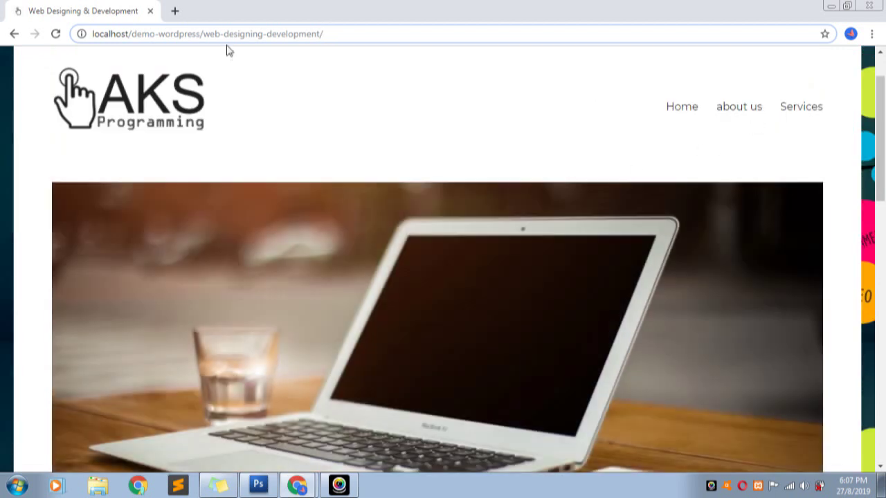
pyautogui.click(186, 36)
pyautogui.scroll(-6, 164, 275)
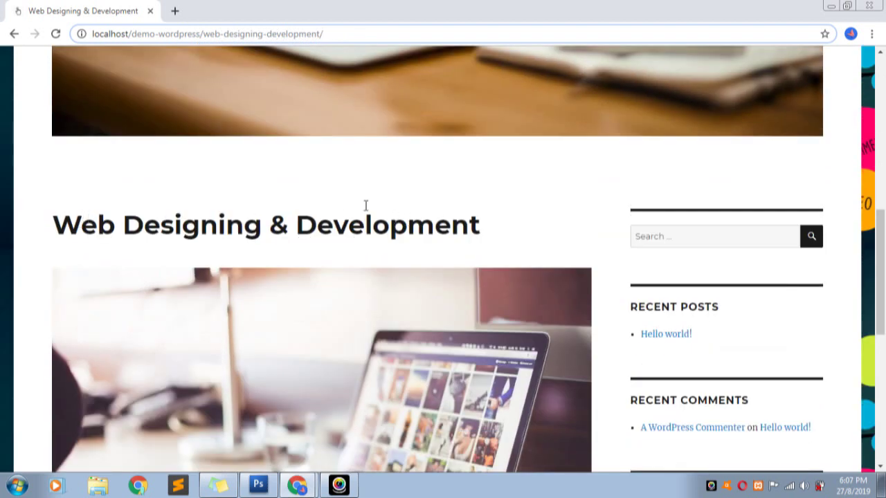
pyautogui.moveTo(324, 34); pyautogui.dragTo(200, 36)
pyautogui.click(200, 36)
# Switch to the admin window and try to prefix the Web Designing & Development page's permalink slug with services/
pyautogui.click(298, 485)
pyautogui.click(335, 445)
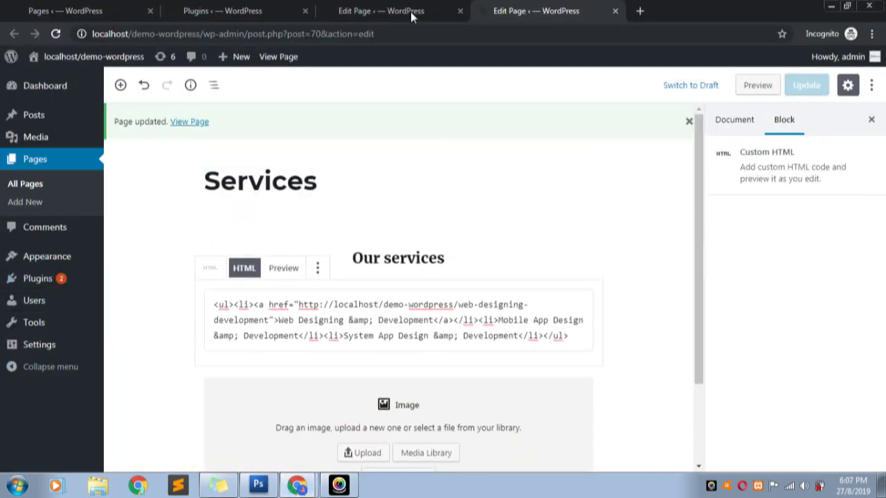
pyautogui.click(410, 12)
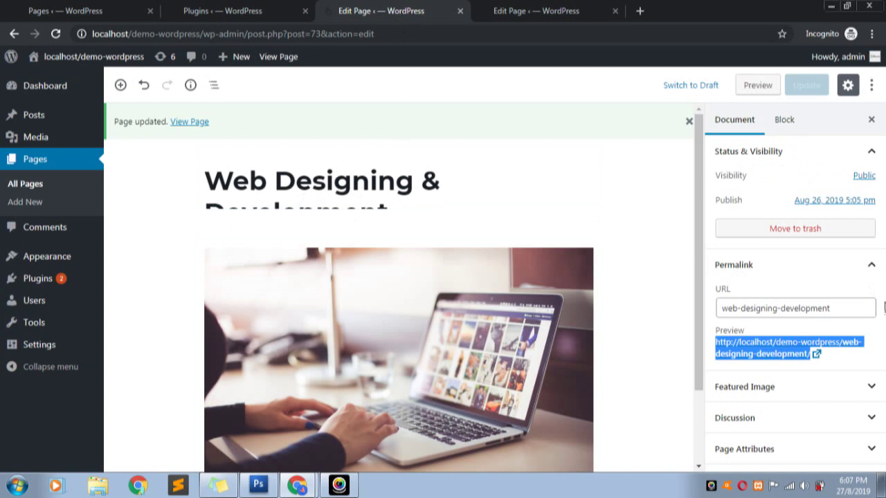
pyautogui.click(815, 305)
pyautogui.click(722, 308)
pyautogui.write('services/')
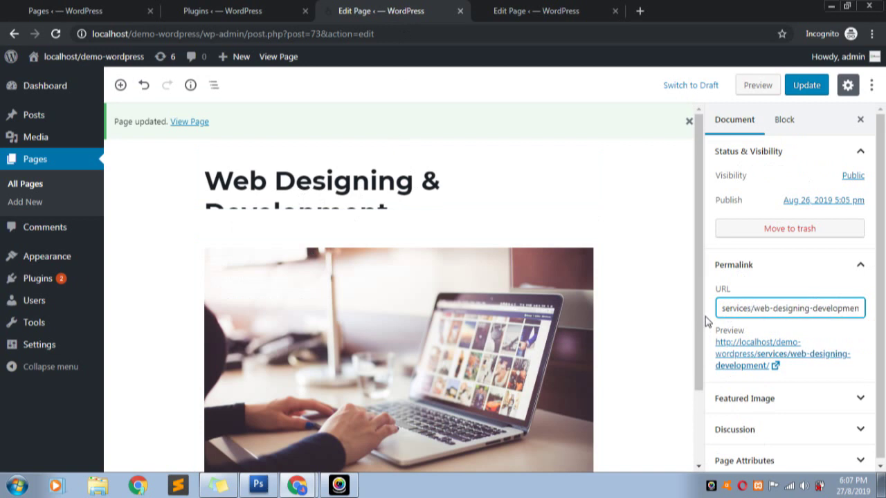
pyautogui.click(808, 276)
pyautogui.click(795, 277)
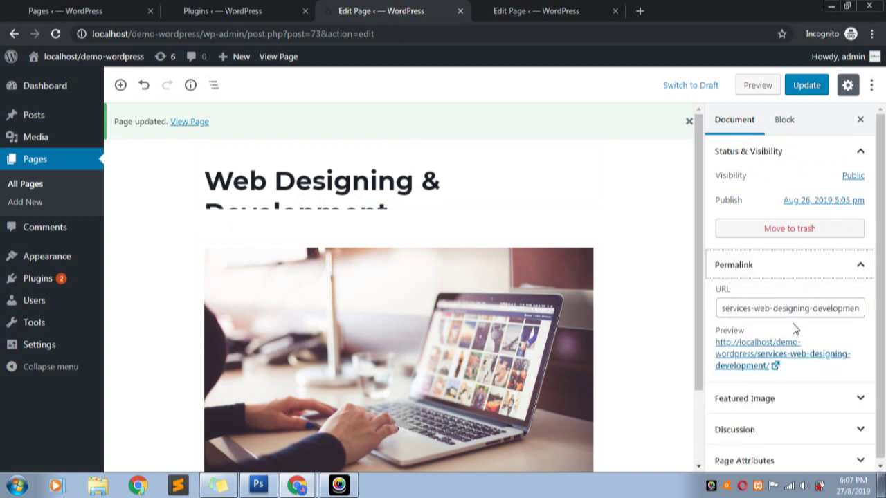
# Remove the services- prefix from the permalink slug, leaving web-designing-development
pyautogui.click(756, 311)
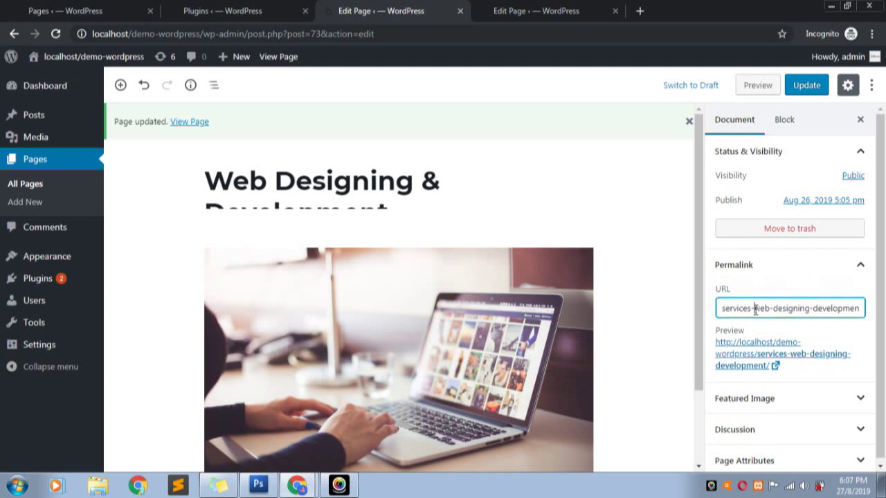
pyautogui.press('BackSpace')
pyautogui.press('BackSpace')
pyautogui.press('BackSpace')
pyautogui.press('BackSpace')
pyautogui.press('BackSpace')
pyautogui.press('BackSpace')
pyautogui.press('BackSpace')
pyautogui.press('BackSpace')
pyautogui.press('BackSpace')
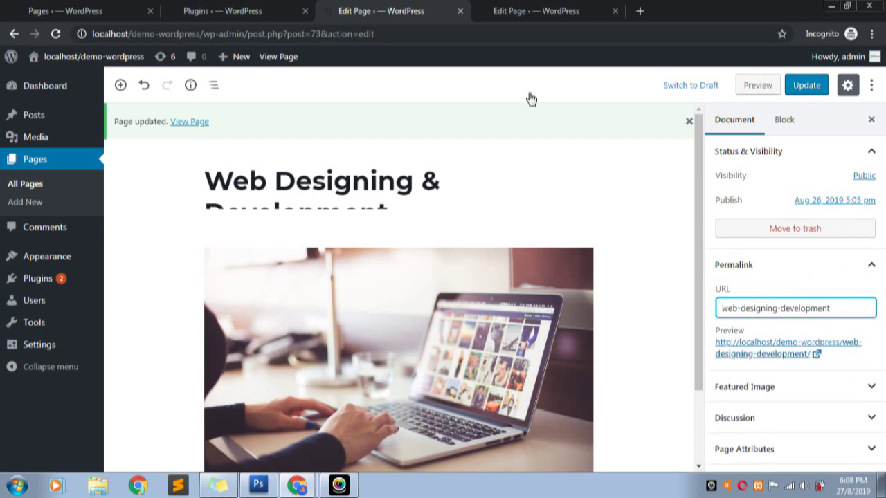
# Open the page for adding new plugins and search the plugin directory for permalink
pyautogui.click(225, 10)
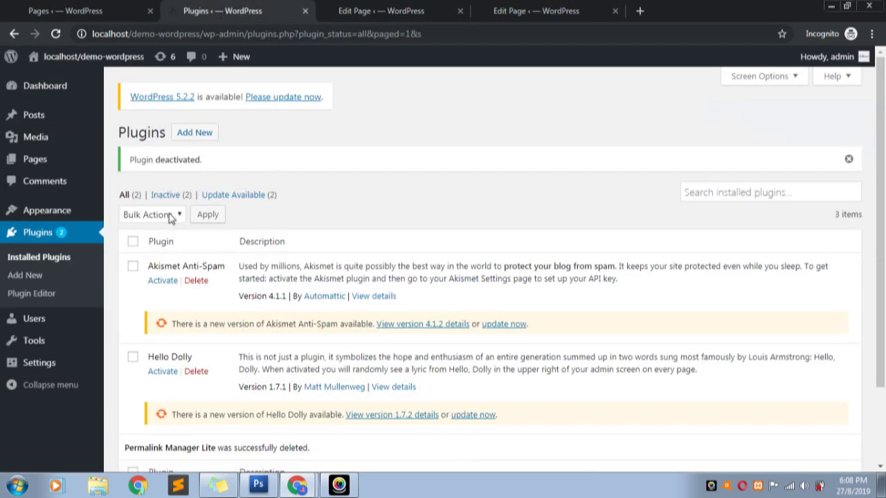
pyautogui.click(199, 139)
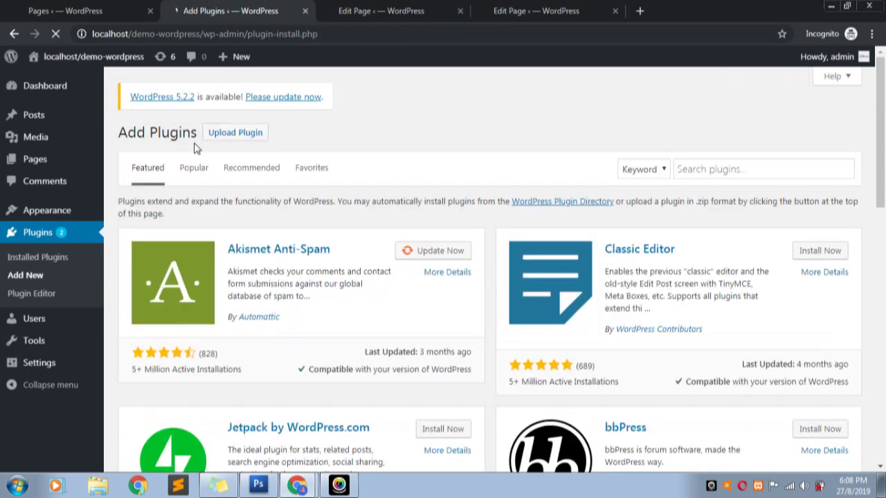
pyautogui.click(742, 169)
pyautogui.write('p')
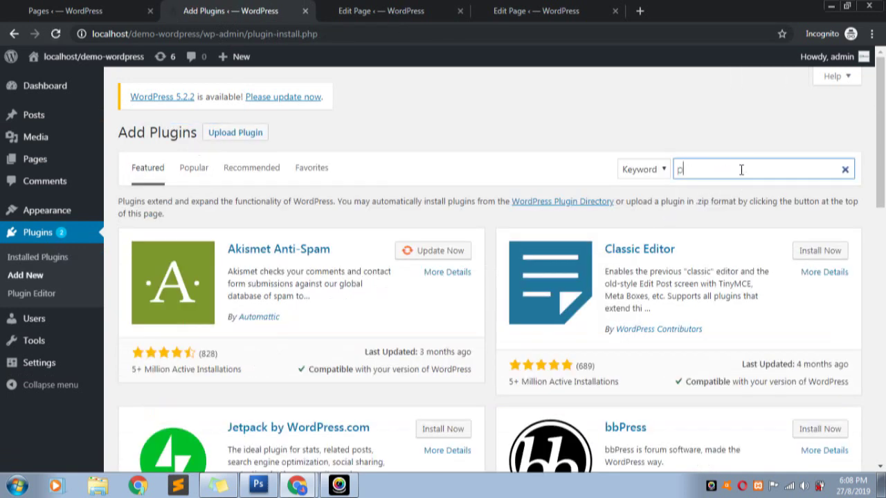
pyautogui.write('ermalink')
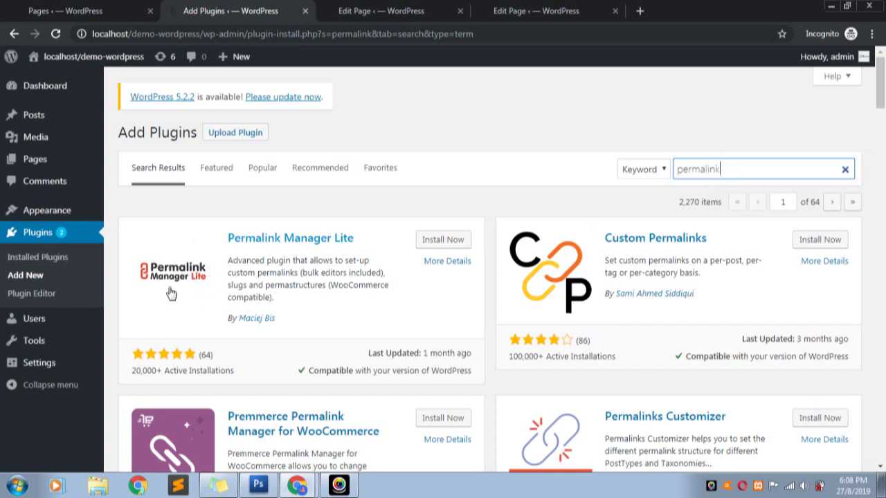
# Install and activate the Permalink Manager Lite plugin
pyautogui.click(451, 241)
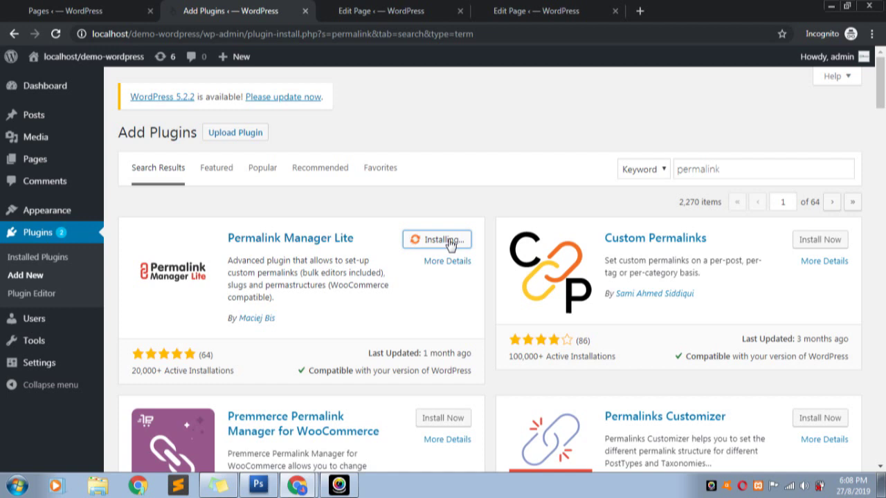
pyautogui.click(443, 244)
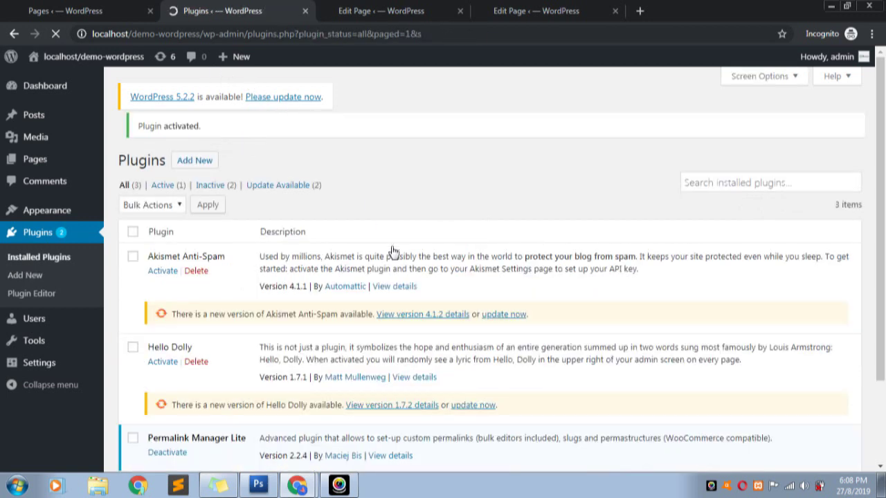
pyautogui.scroll(-2, 201, 251)
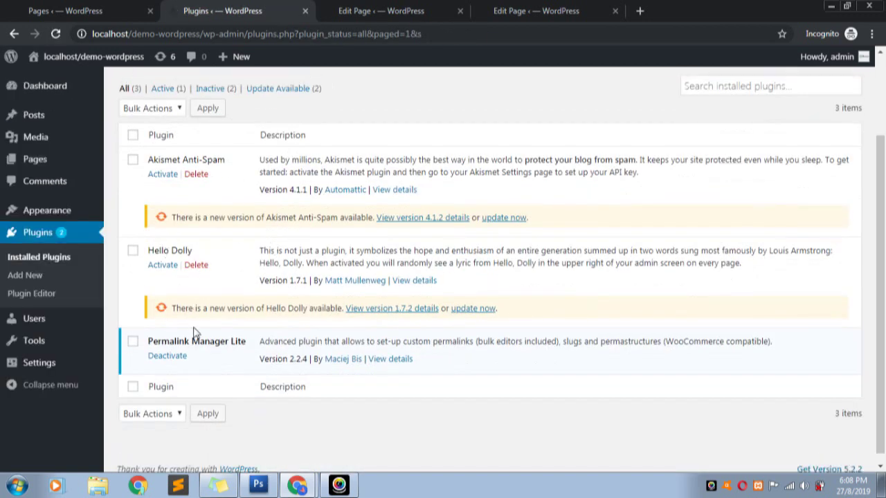
# Reload the Web Designing & Development page editor, discarding unsaved changes, and check its permalink preview and Permalink Manager URI
pyautogui.click(370, 11)
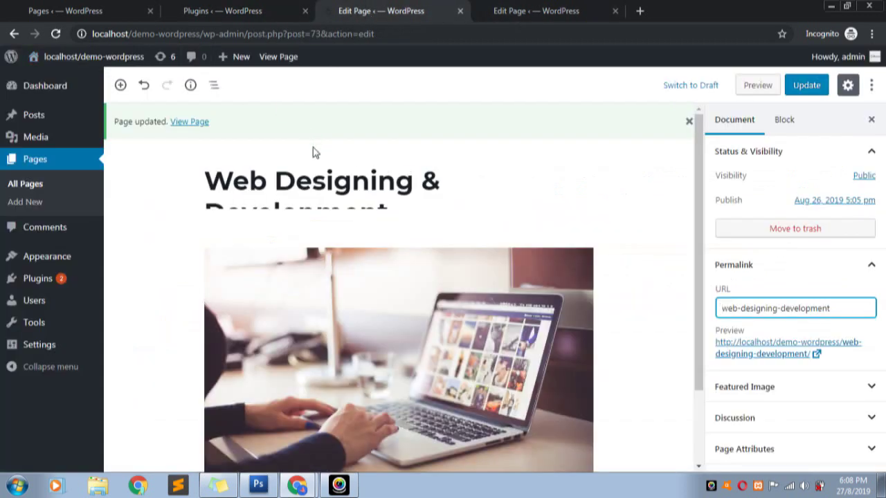
pyautogui.press('F5')
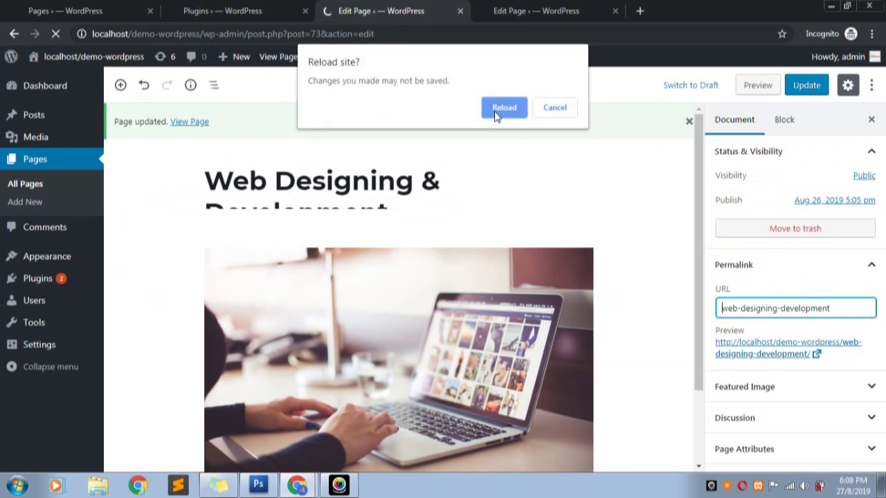
pyautogui.click(504, 108)
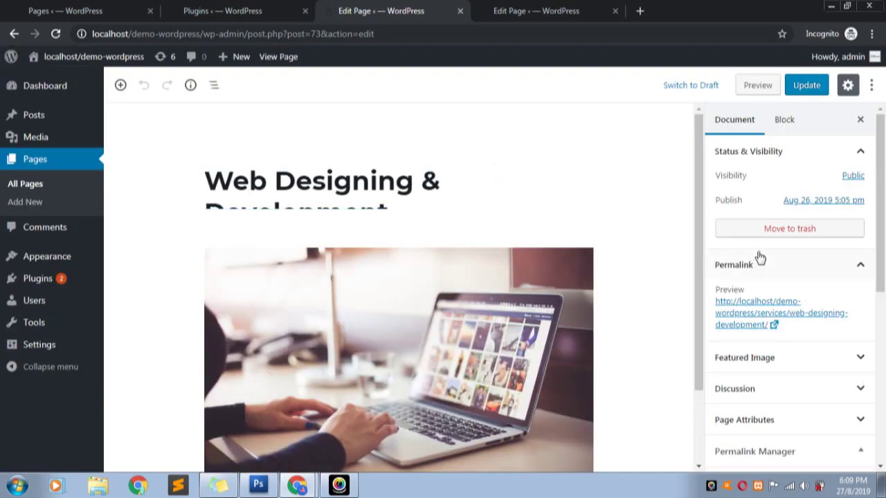
pyautogui.scroll(-2, 759, 262)
pyautogui.scroll(-2, 787, 344)
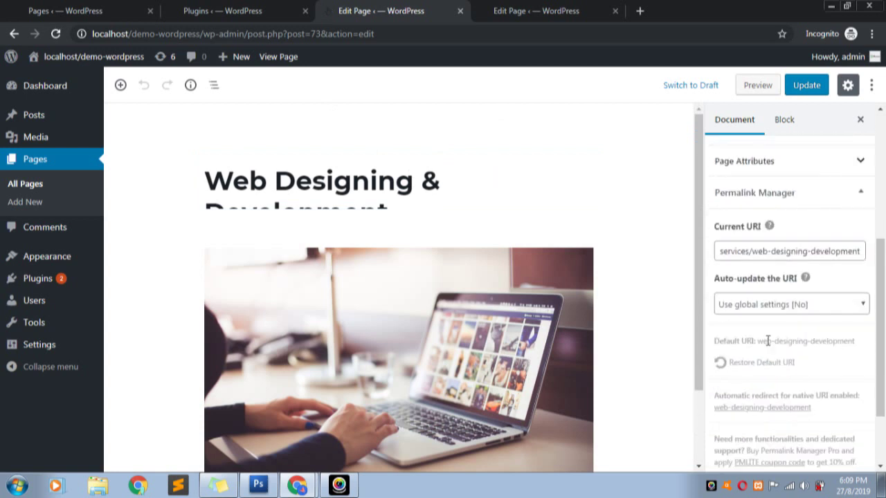
pyautogui.click(753, 251)
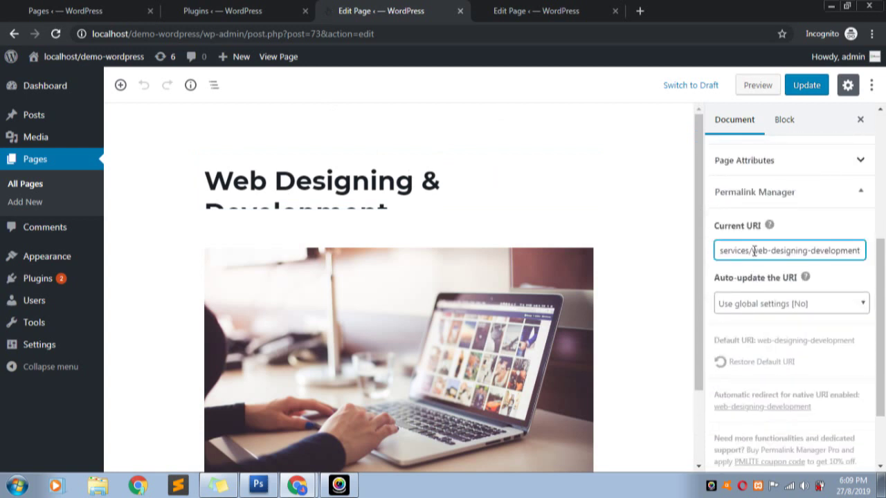
pyautogui.scroll(3, 733, 221)
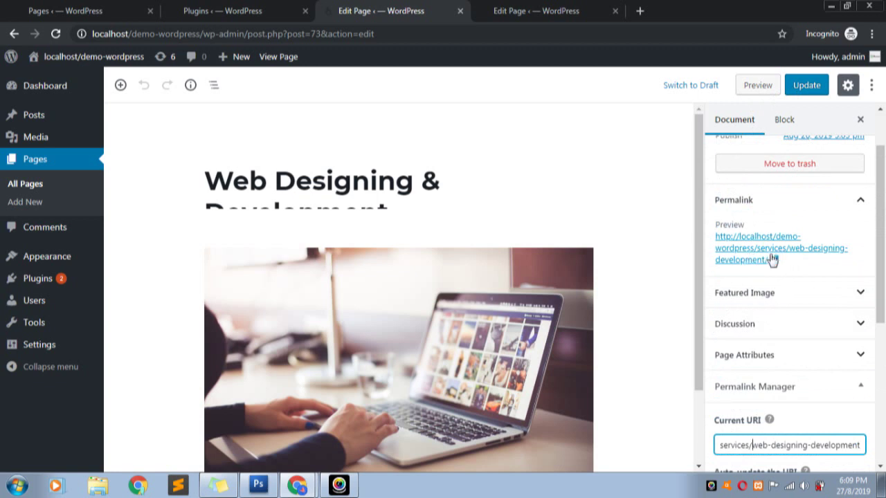
pyautogui.scroll(-2, 810, 281)
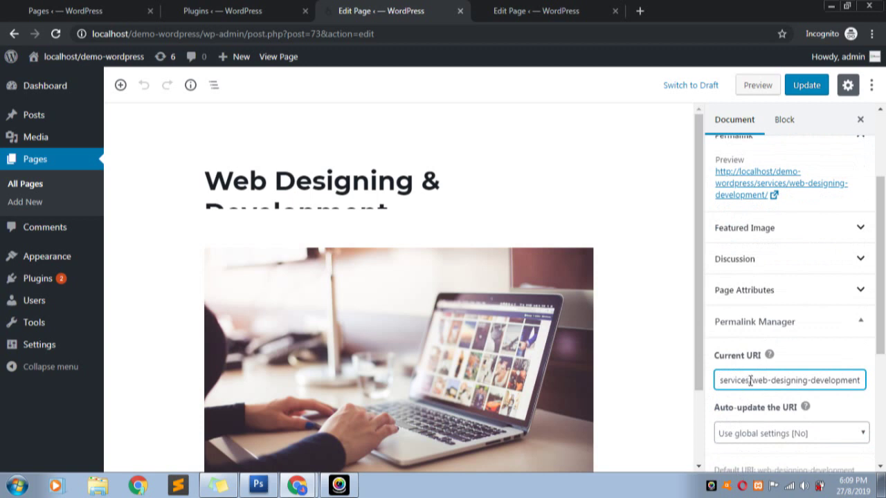
# Re-enter the page's Current URI in Permalink Manager as services/web-designing-development and update the page
pyautogui.moveTo(752, 381); pyautogui.dragTo(670, 386)
pyautogui.press('BackSpace')
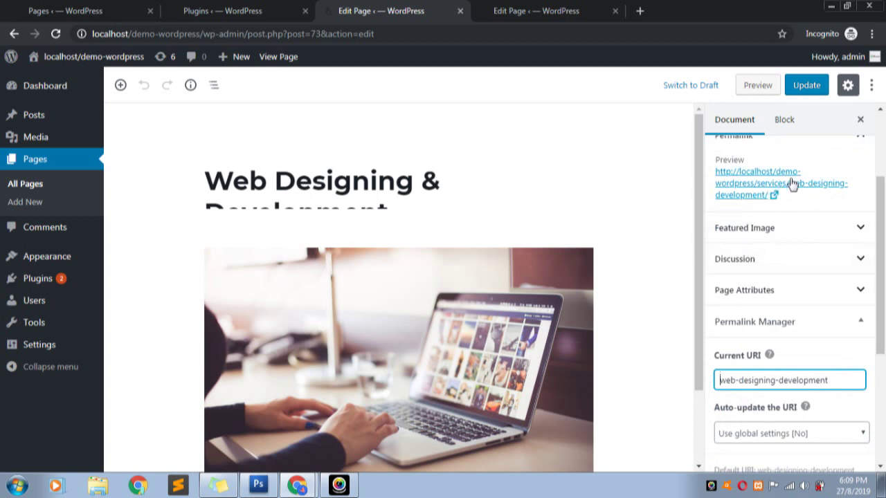
pyautogui.write('service')
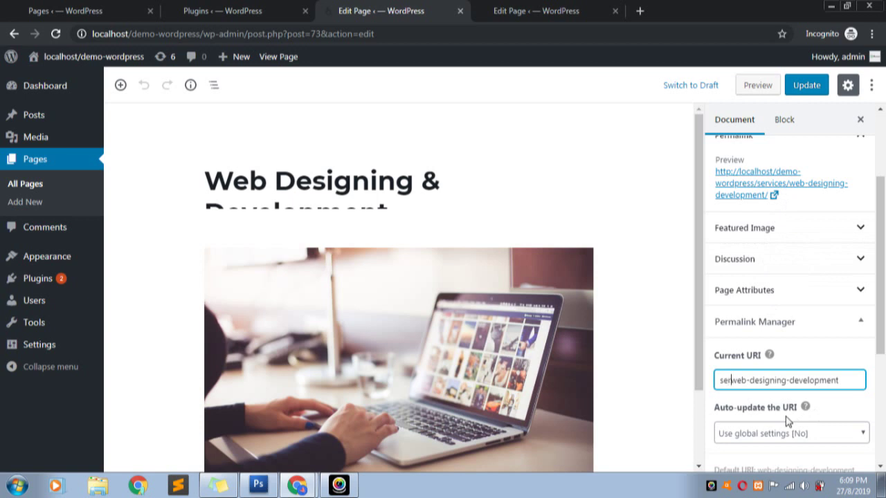
pyautogui.write('s/')
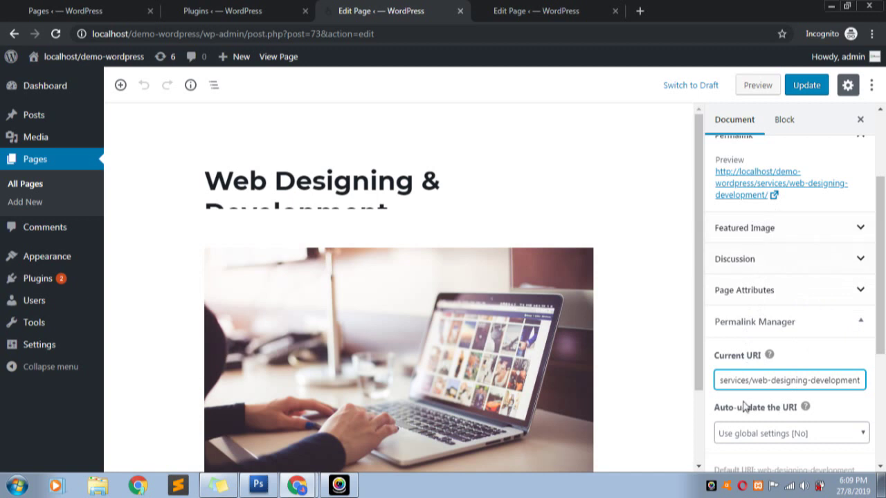
pyautogui.click(759, 381)
pyautogui.moveTo(754, 380); pyautogui.dragTo(704, 382)
pyautogui.click(807, 89)
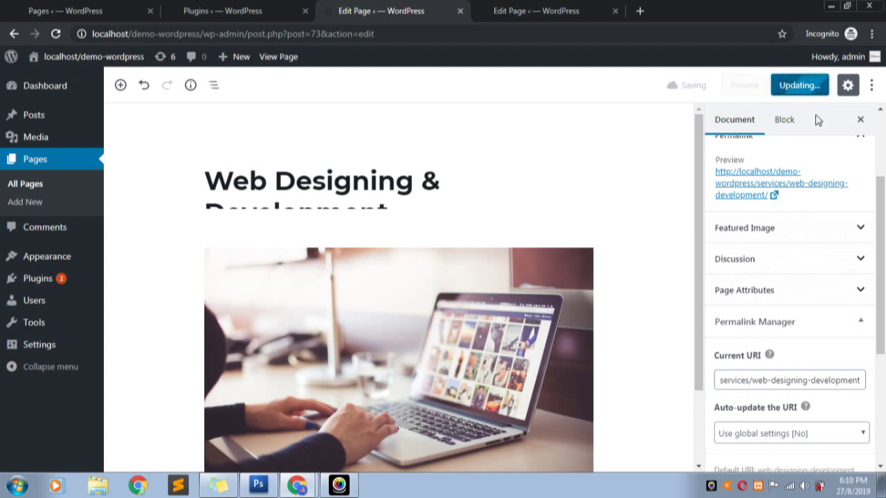
pyautogui.click(309, 488)
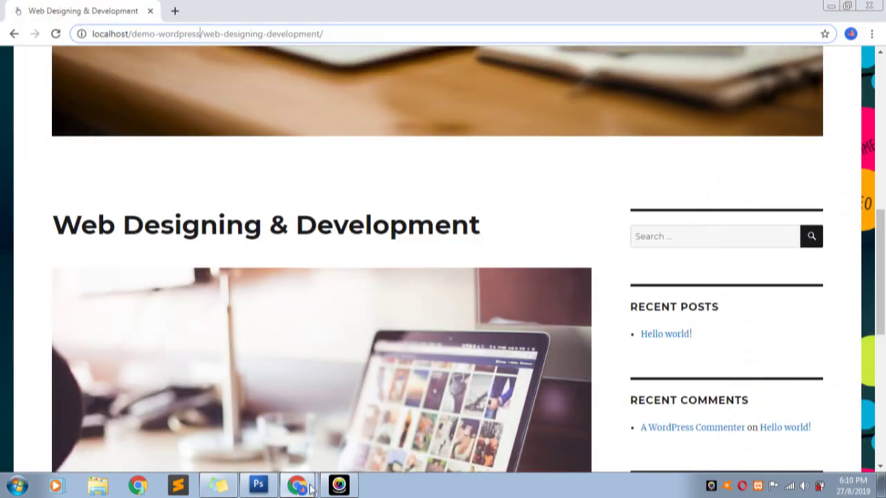
pyautogui.hotkey('alt', 'Tab')
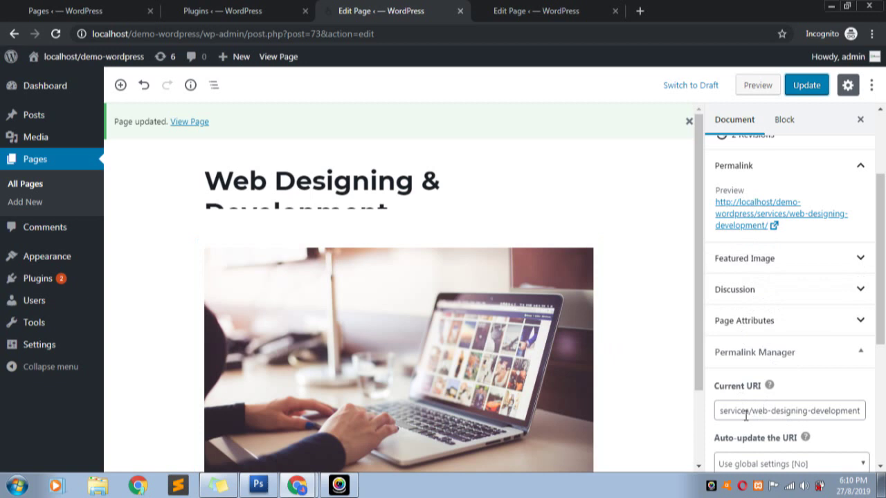
# Copy the page's Current URI and replace the slug in the Services page's HTML link with services/web-designing-development
pyautogui.moveTo(722, 411); pyautogui.dragTo(785, 398)
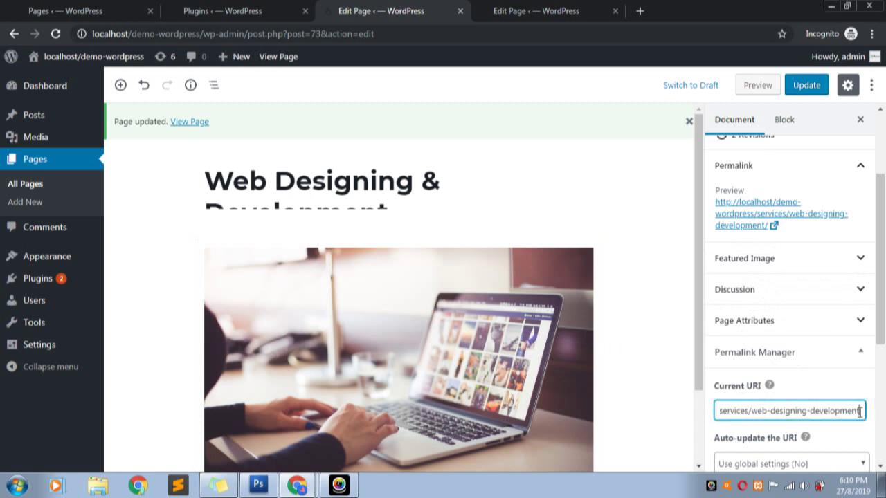
pyautogui.moveTo(860, 413); pyautogui.dragTo(682, 417)
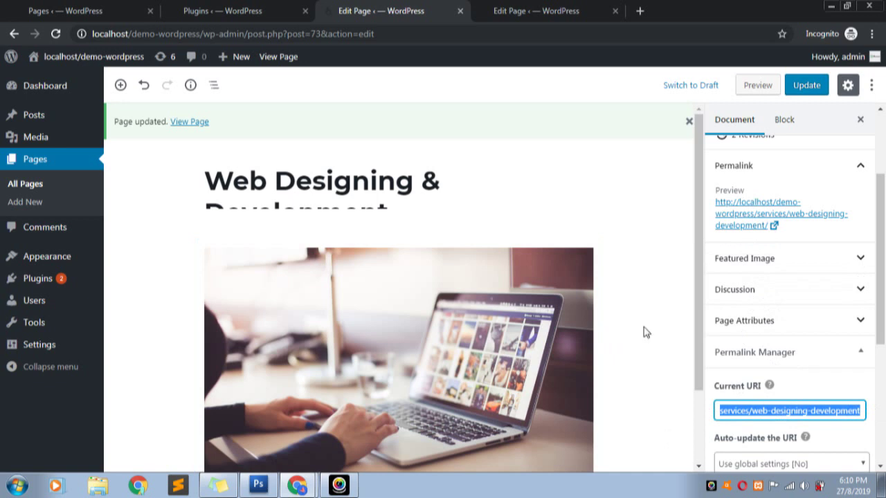
pyautogui.click(531, 8)
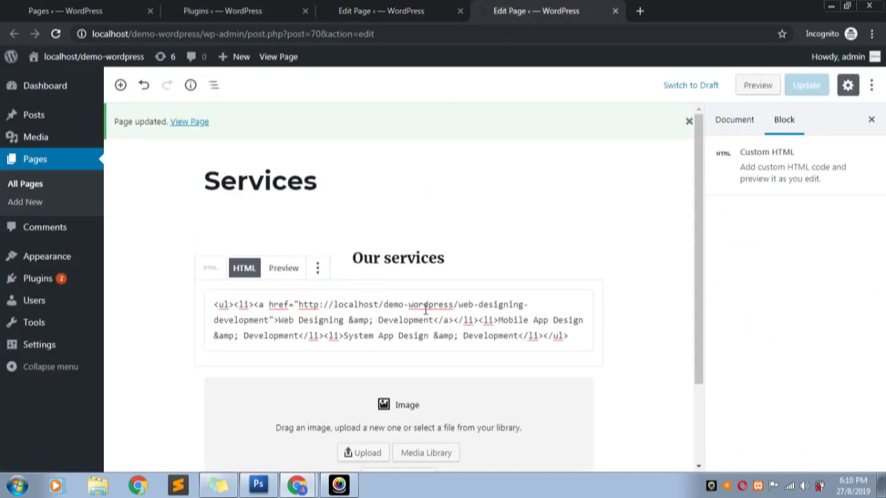
pyautogui.moveTo(457, 306); pyautogui.dragTo(270, 319)
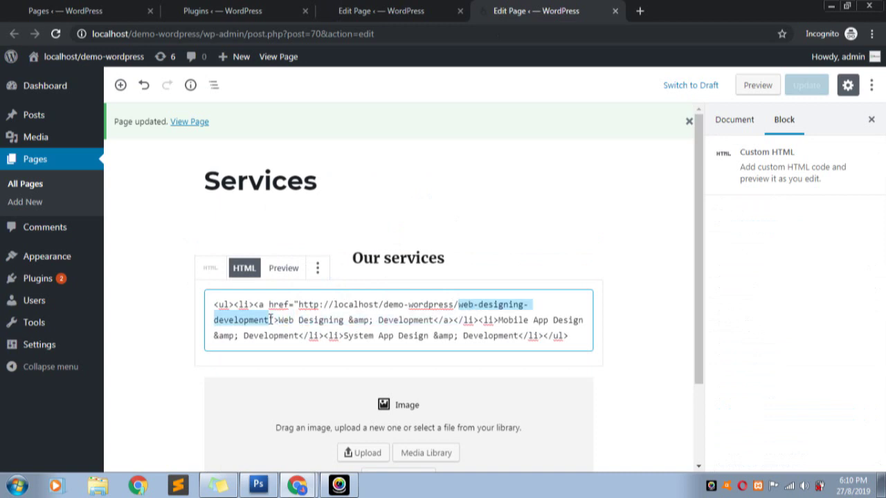
pyautogui.write('services/web-designing-development')
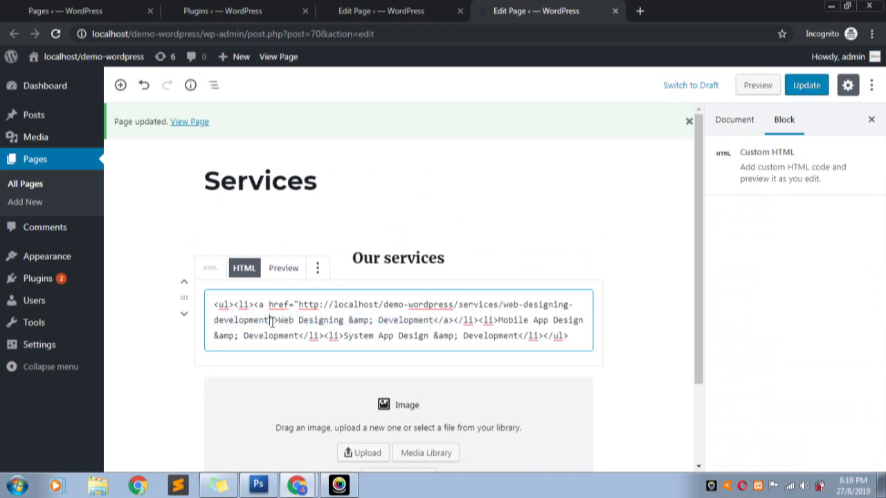
# Update the Services page, and reload the live Web Designing & Development page to check its URL
pyautogui.click(807, 85)
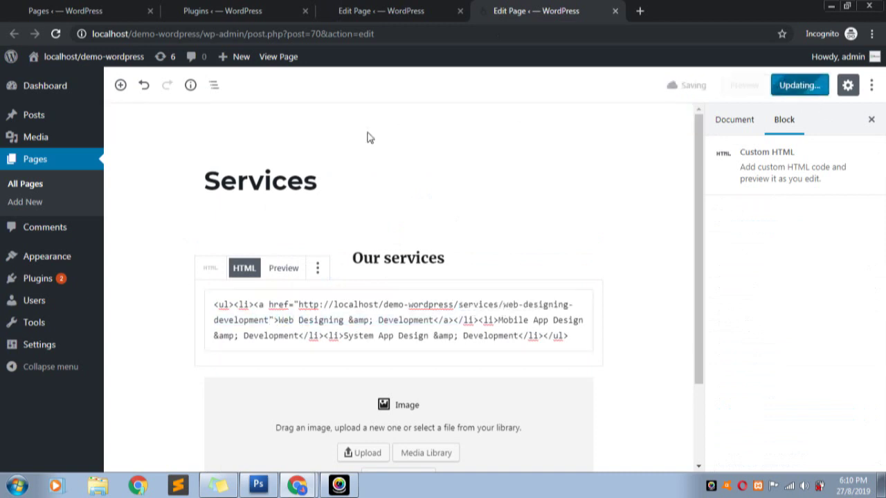
pyautogui.click(297, 484)
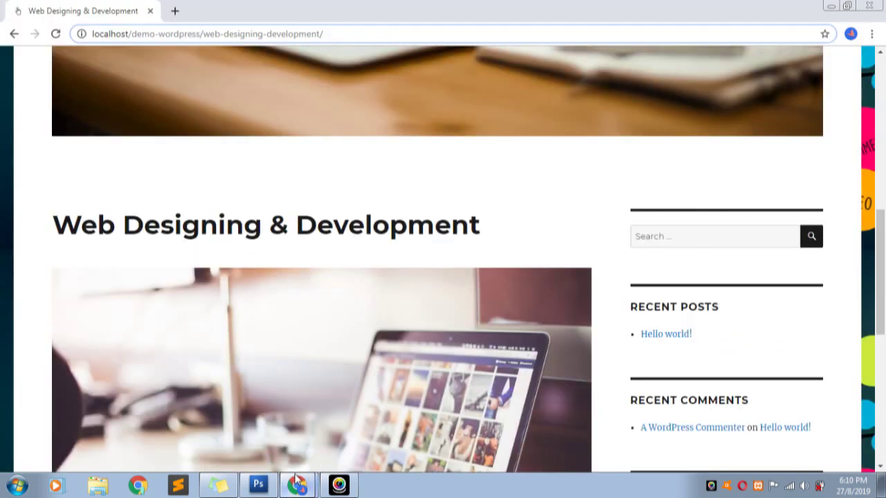
pyautogui.scroll(5, 326, 166)
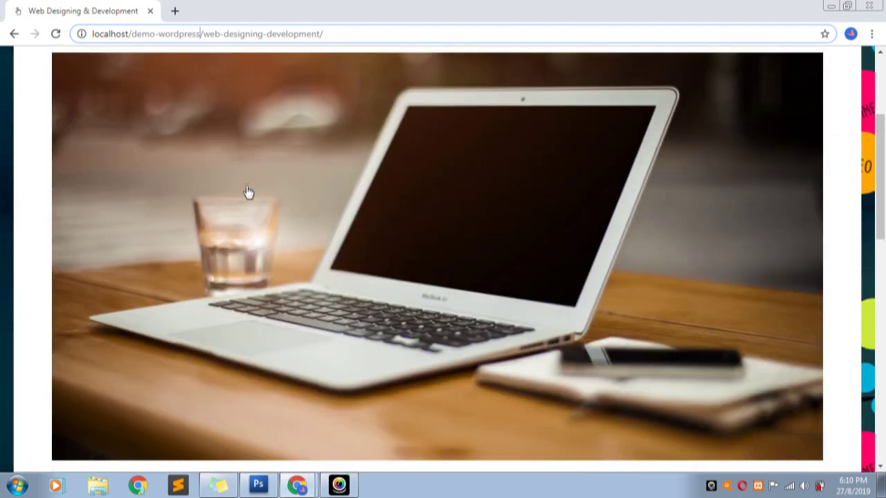
pyautogui.scroll(-4, 302, 179)
pyautogui.press('F5')
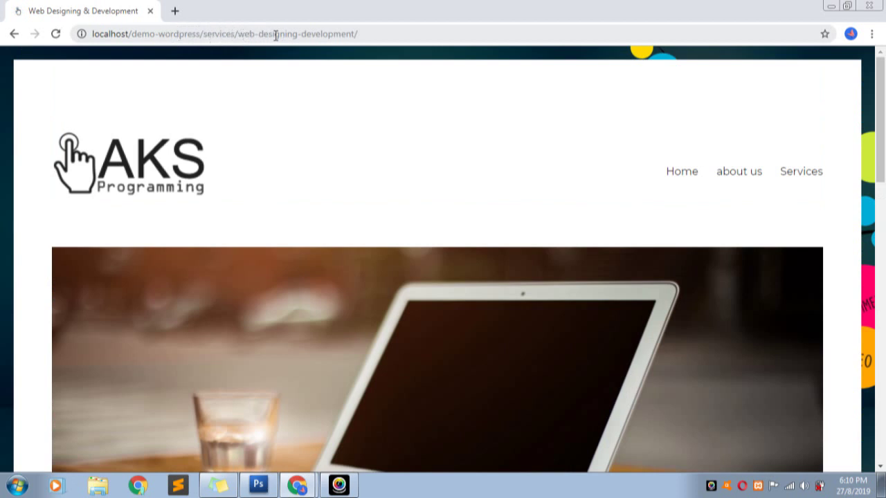
pyautogui.scroll(-12, 382, 95)
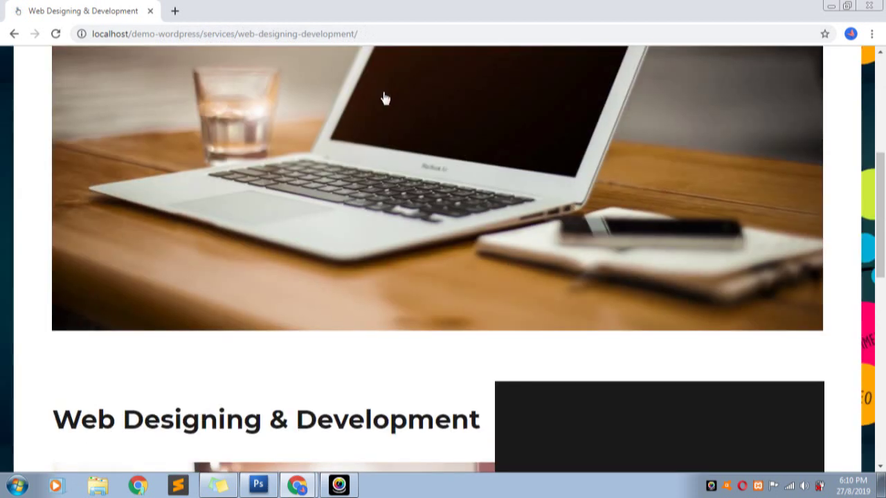
pyautogui.click(214, 33)
pyautogui.click(218, 36)
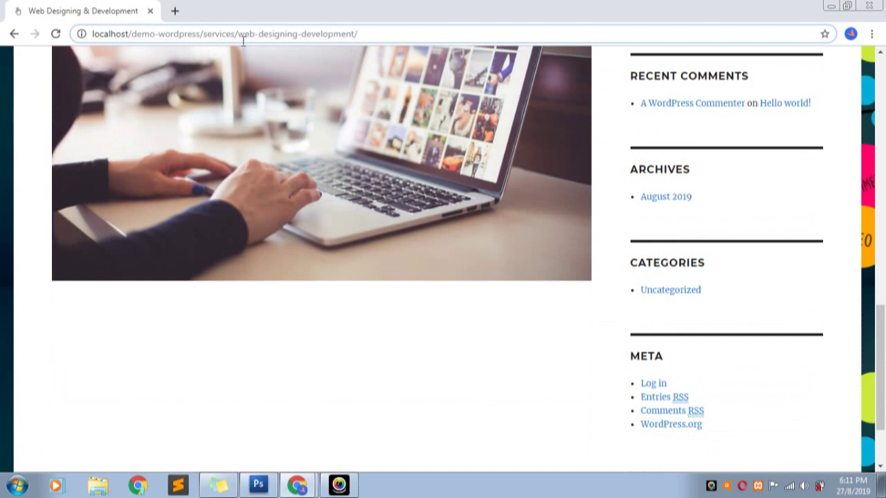
pyautogui.scroll(4, 224, 128)
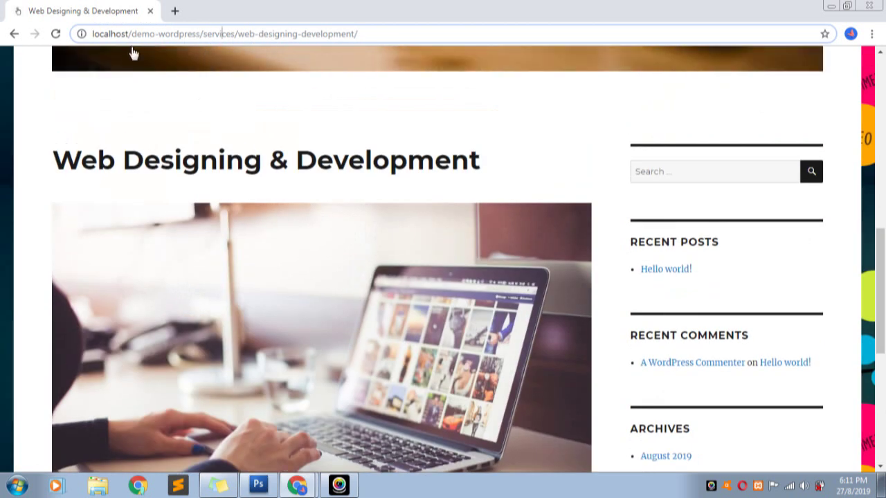
pyautogui.scroll(2, 139, 49)
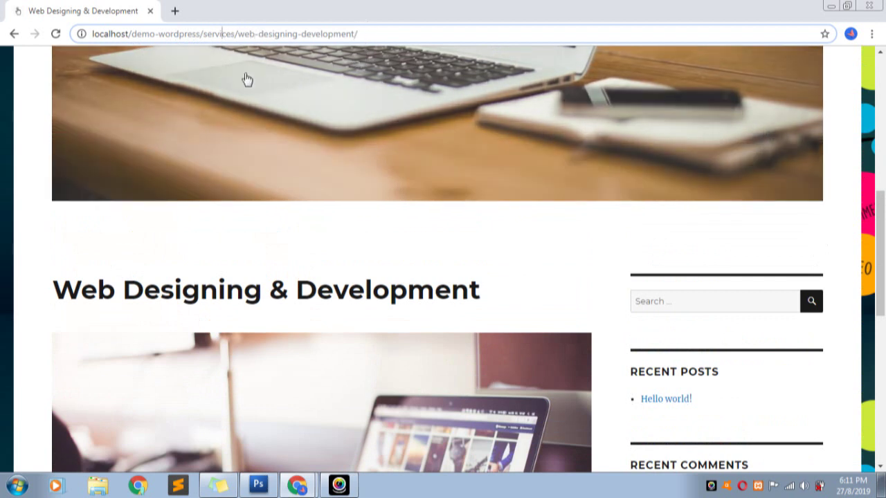
pyautogui.scroll(2, 194, 73)
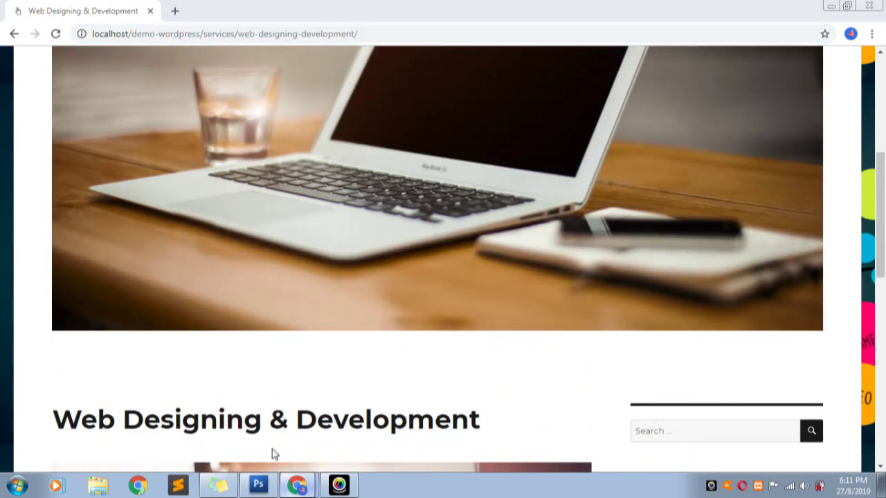
# Check the Services page's permalink preview in its document settings and reload the editor
pyautogui.hotkey('alt', 'Tab')
pyautogui.click(296, 484)
pyautogui.click(297, 434)
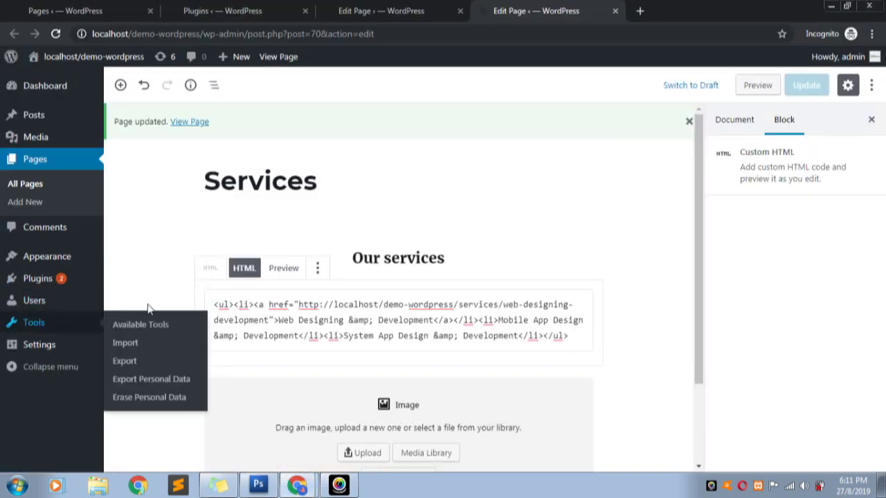
pyautogui.moveTo(55, 280)
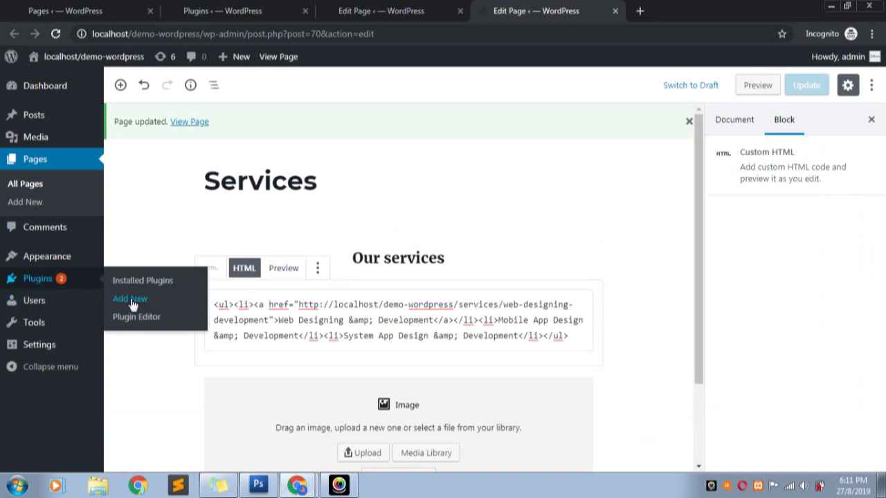
pyautogui.click(372, 216)
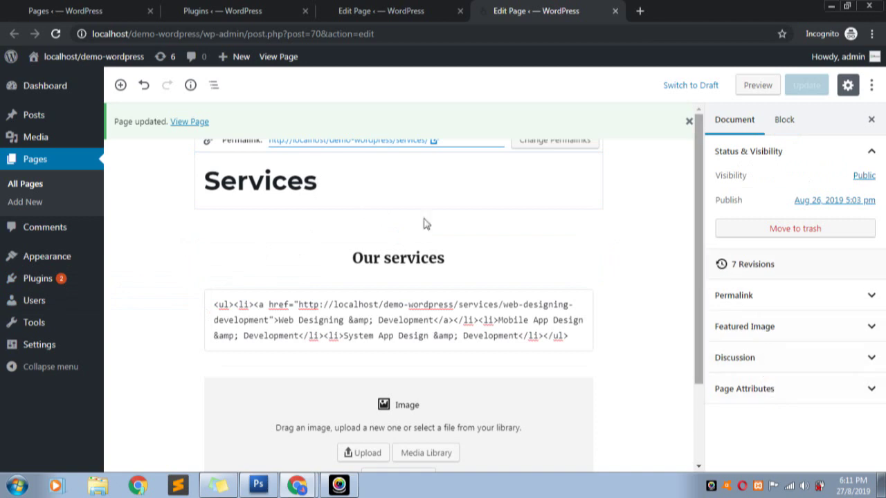
pyautogui.click(380, 7)
pyautogui.click(522, 19)
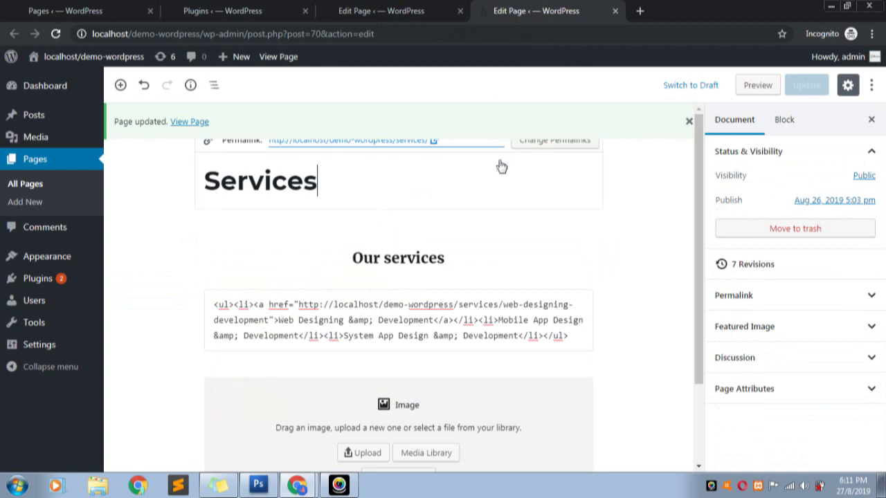
pyautogui.click(754, 296)
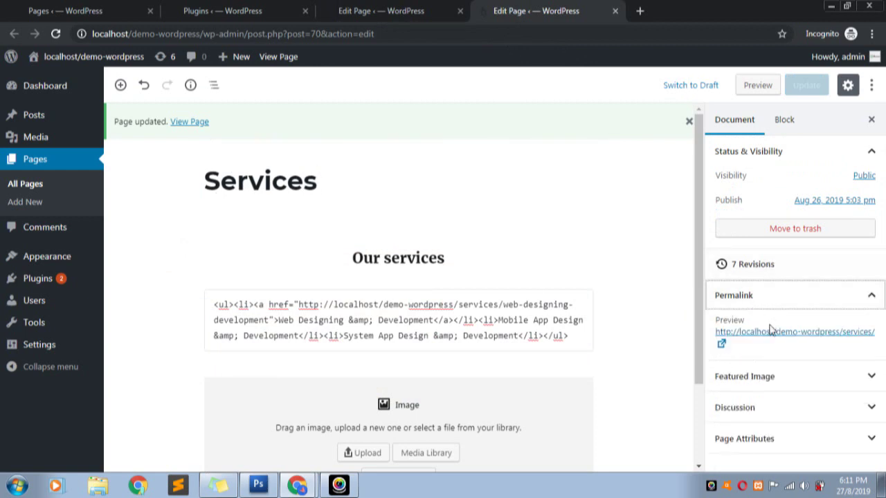
pyautogui.click(54, 36)
# Set the Web Designing & Development page's Current URI to services/1/web-designing-development and update the page
pyautogui.click(374, 9)
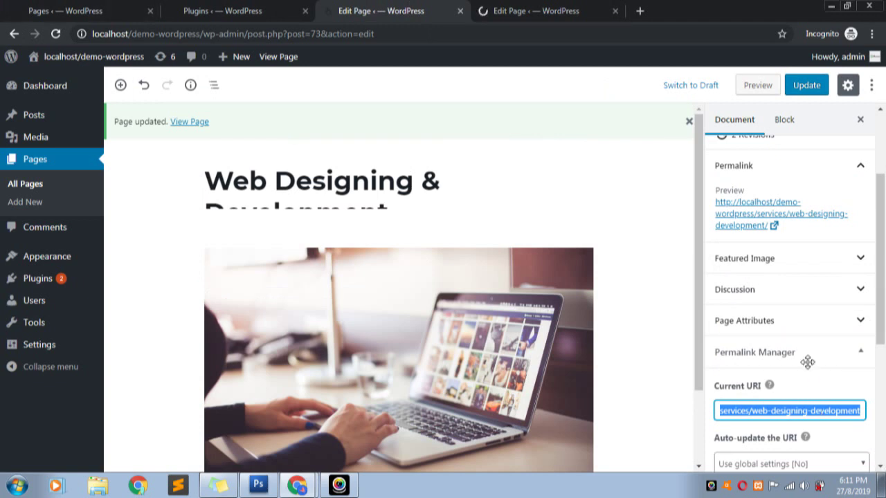
pyautogui.scroll(2, 807, 362)
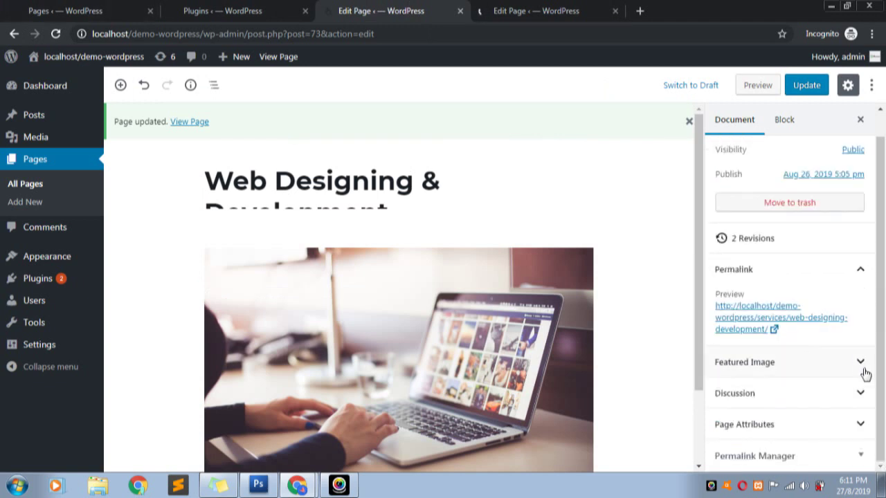
pyautogui.click(861, 457)
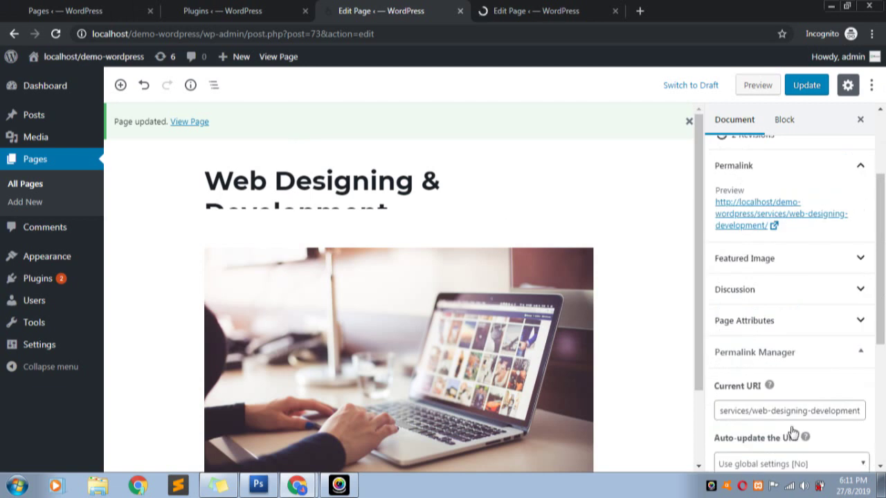
pyautogui.click(751, 410)
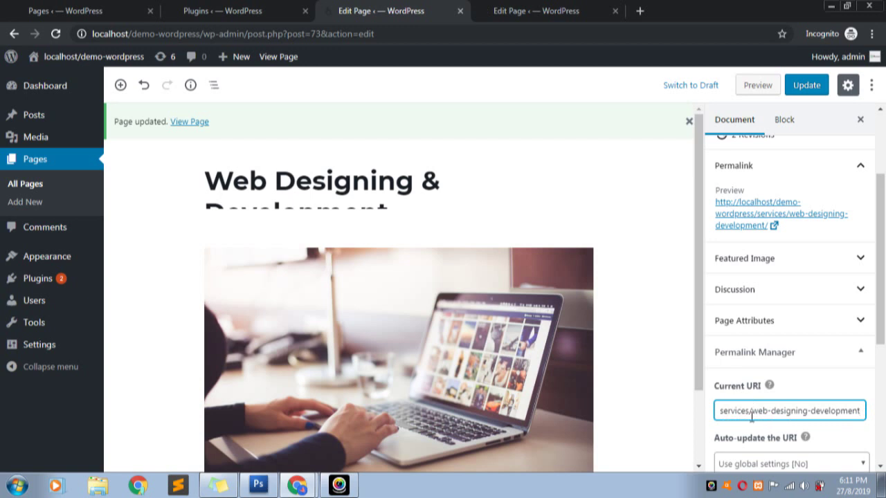
pyautogui.write('1/')
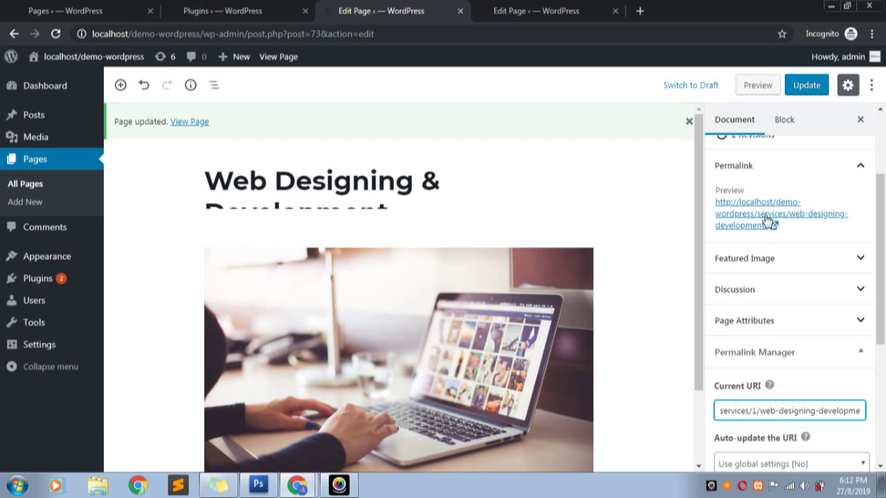
pyautogui.click(815, 91)
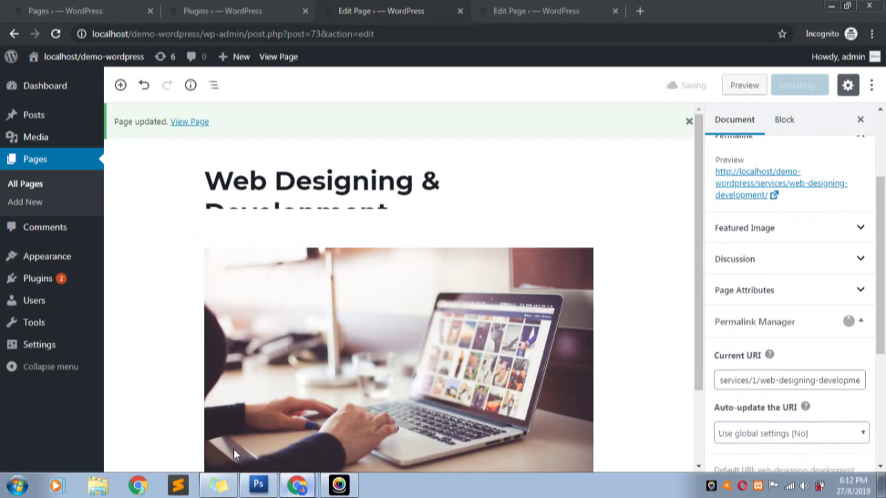
# Reload the live Web Designing & Development page and examine the segment after services/ in its URL
pyautogui.hotkey('alt', 'Tab')
pyautogui.click(55, 33)
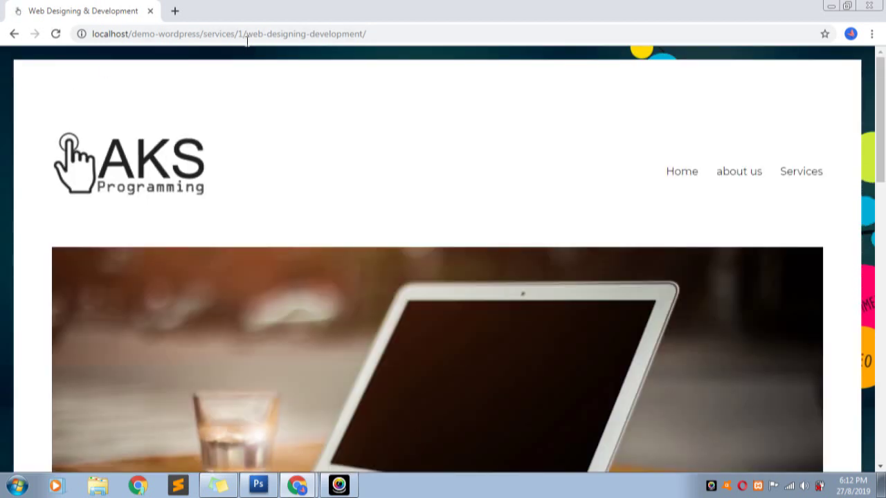
pyautogui.doubleClick(240, 33)
pyautogui.click(258, 33)
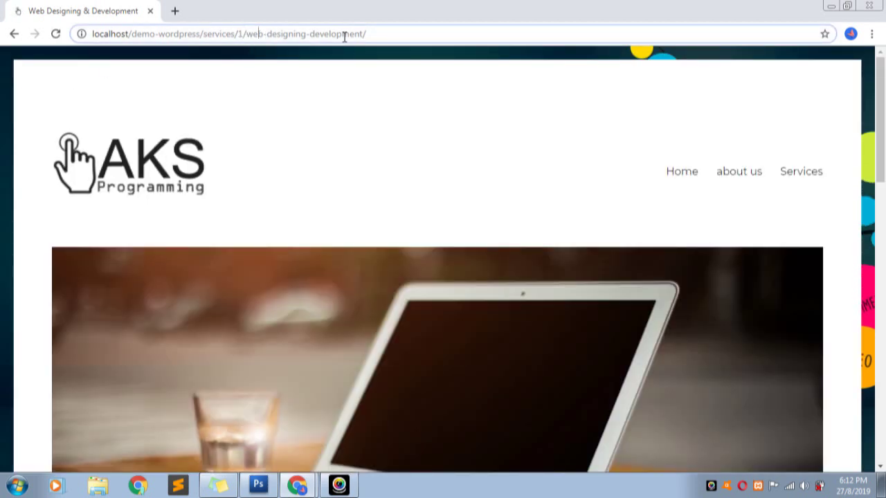
# Set the page's Current URI back to services/web-designing-development, update the page, and reload the live page to check its URL
pyautogui.click(302, 487)
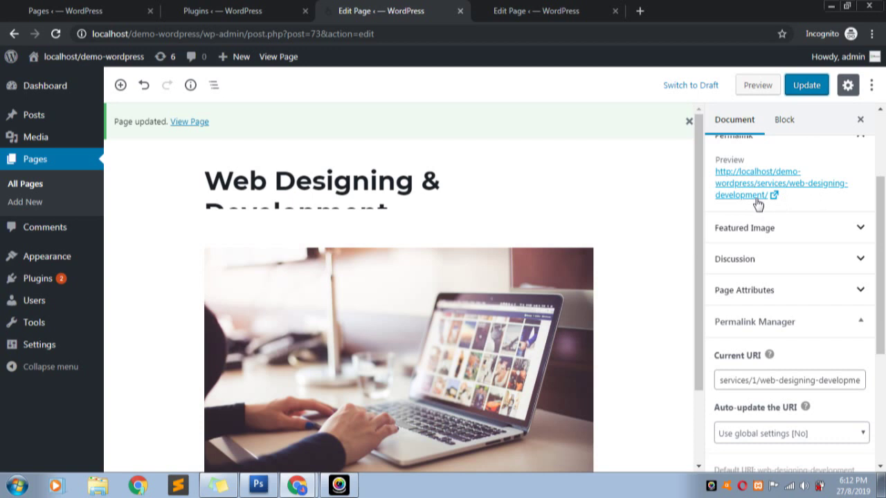
pyautogui.click(760, 380)
pyautogui.doubleClick(754, 380)
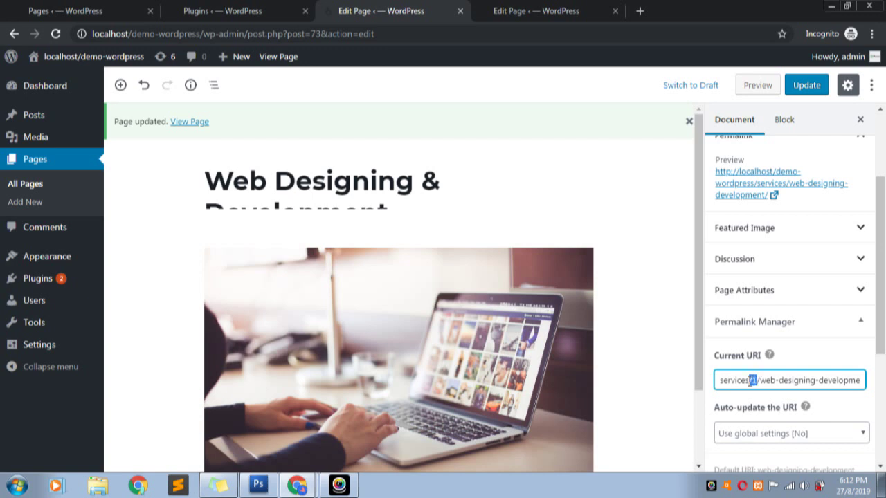
pyautogui.press('BackSpace')
pyautogui.press('BackSpace')
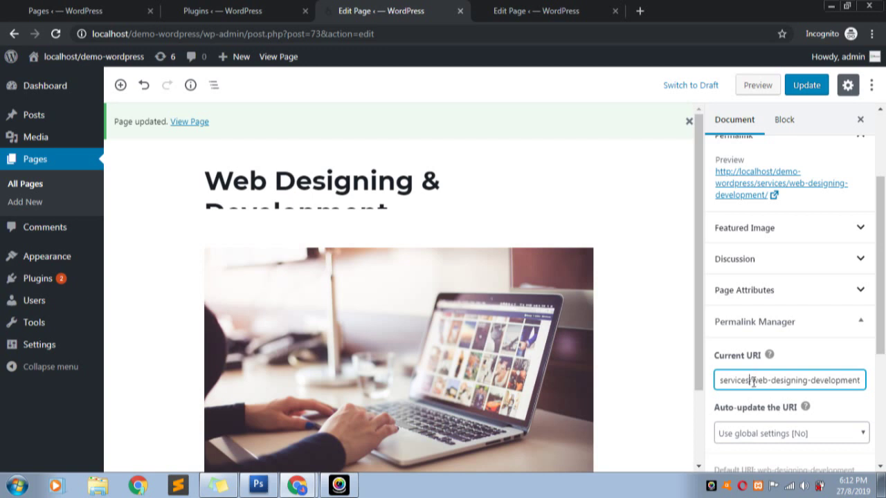
pyautogui.click(797, 89)
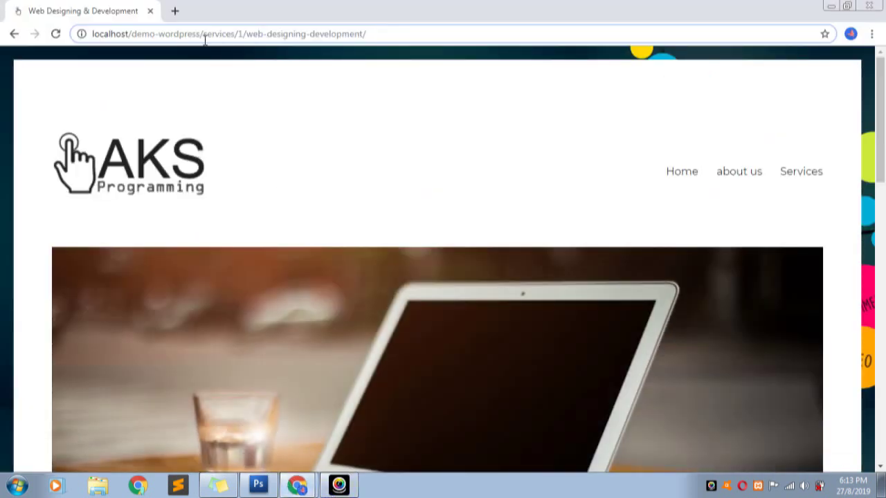
pyautogui.click(55, 34)
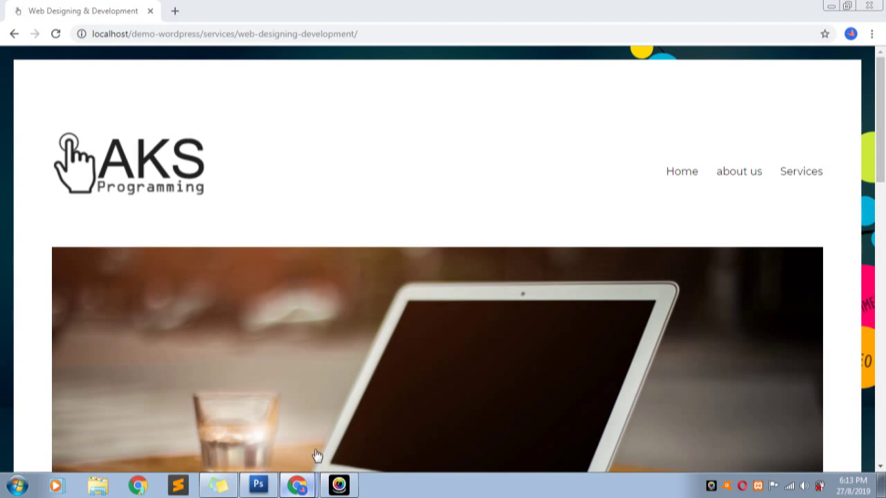
pyautogui.hotkey('alt', 'Tab')
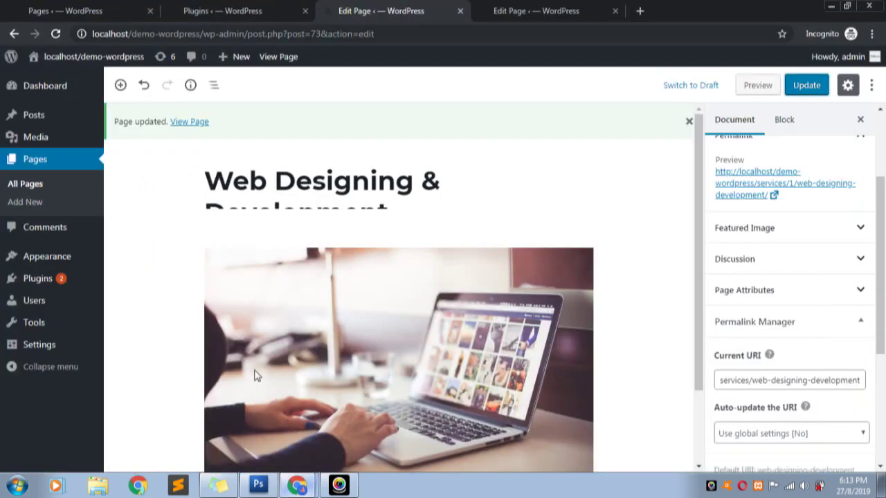
# Review Permalink Manager Lite among the installed plugins, plus the Web Designing & Development page's permalink settings and live URL
pyautogui.click(209, 9)
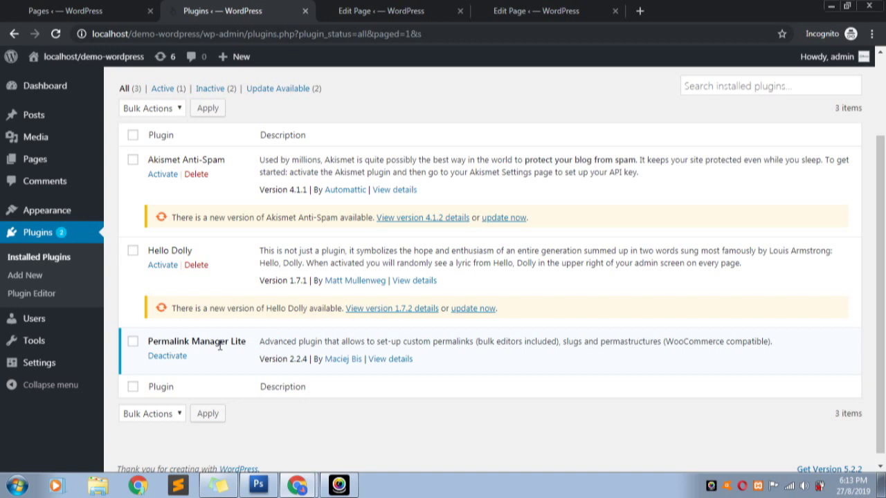
pyautogui.moveTo(251, 343); pyautogui.dragTo(148, 346)
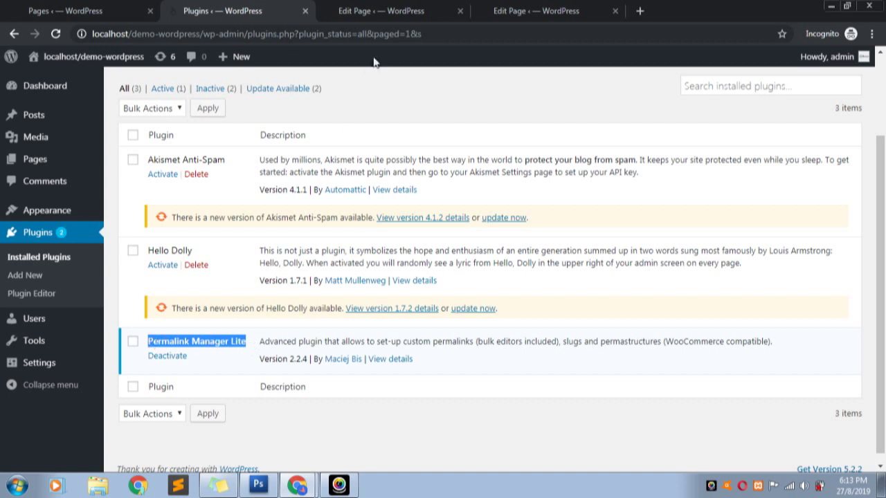
pyautogui.click(421, 7)
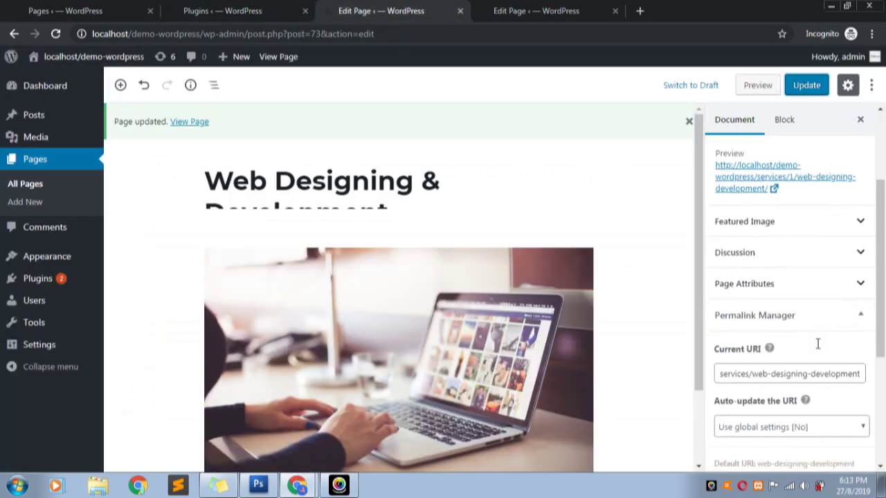
pyautogui.scroll(-1, 817, 345)
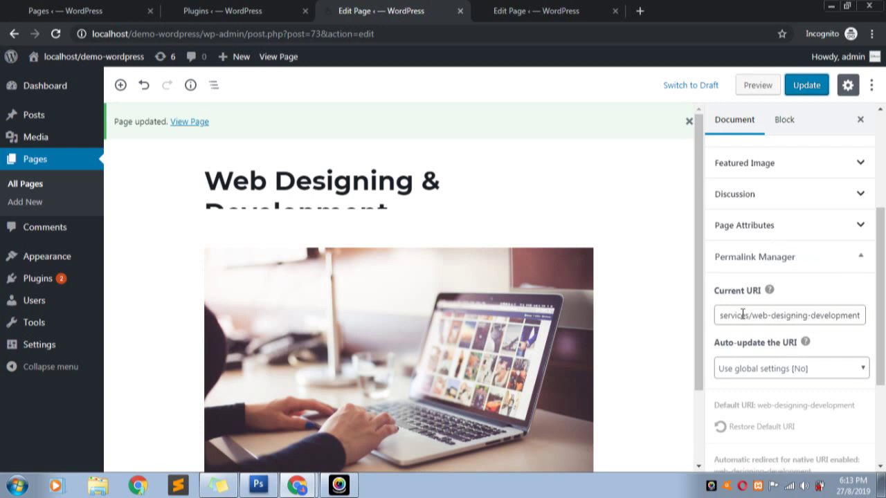
pyautogui.scroll(2, 743, 314)
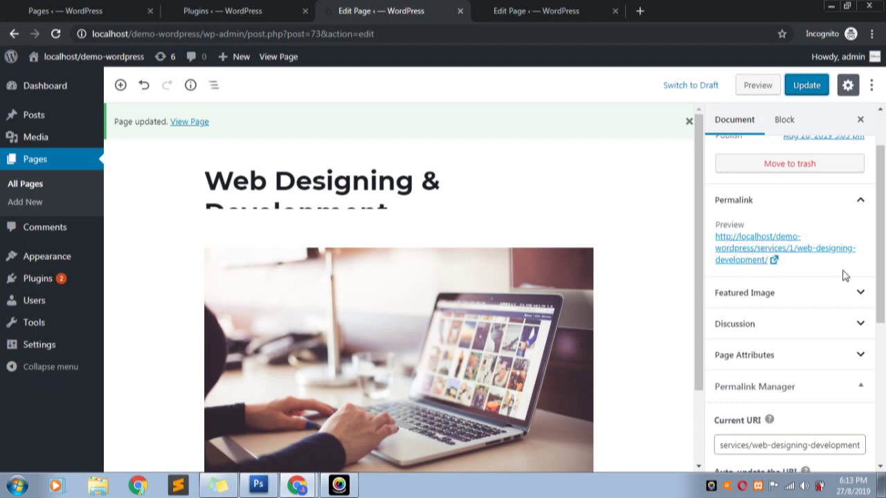
pyautogui.scroll(-4, 844, 275)
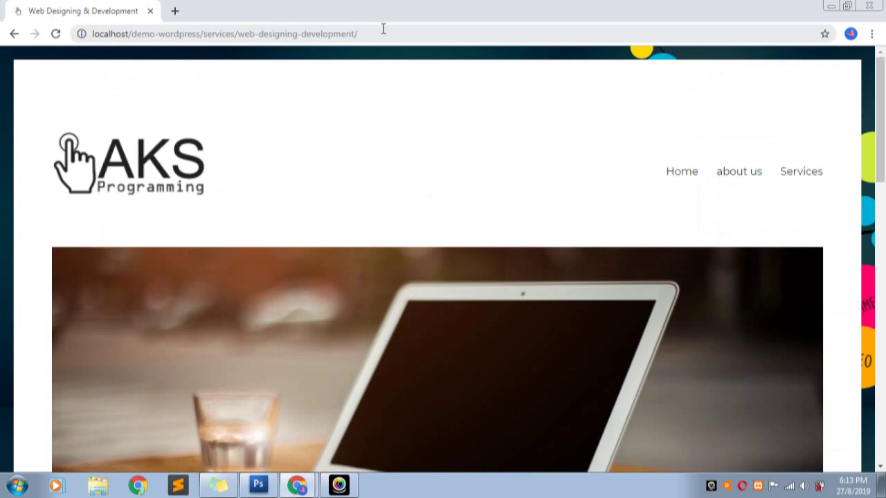
pyautogui.click(383, 29)
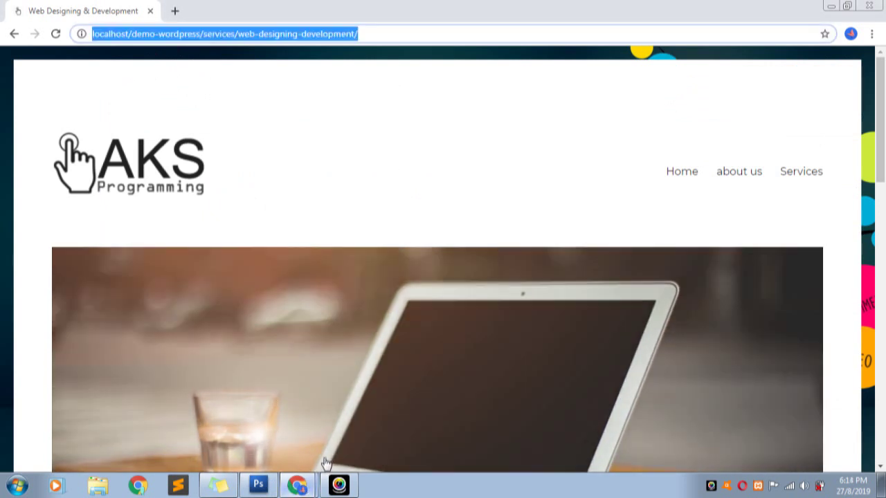
pyautogui.click(297, 485)
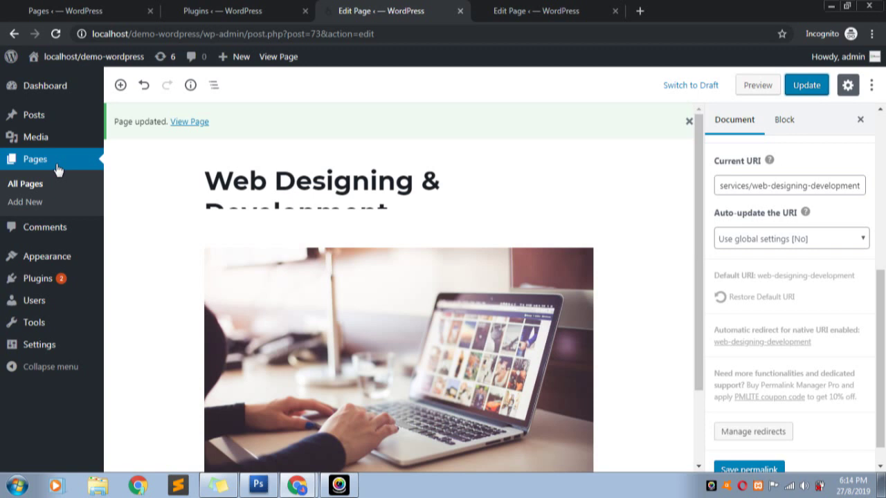
pyautogui.click(338, 484)
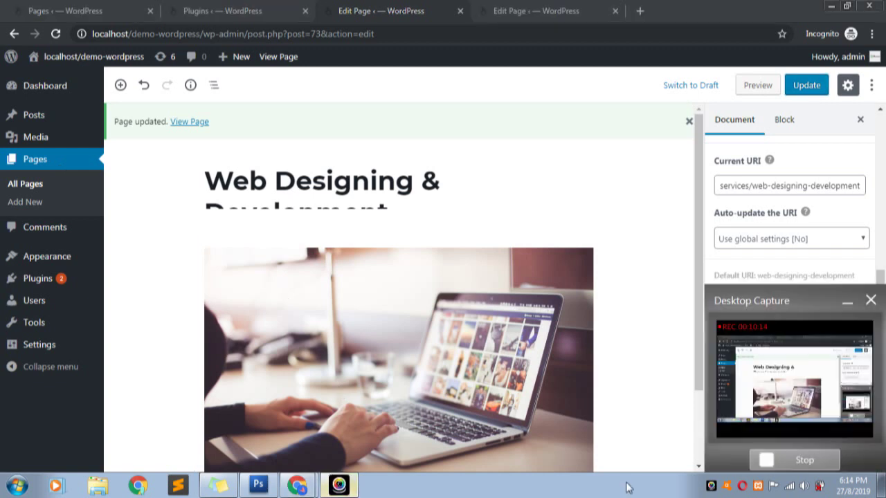